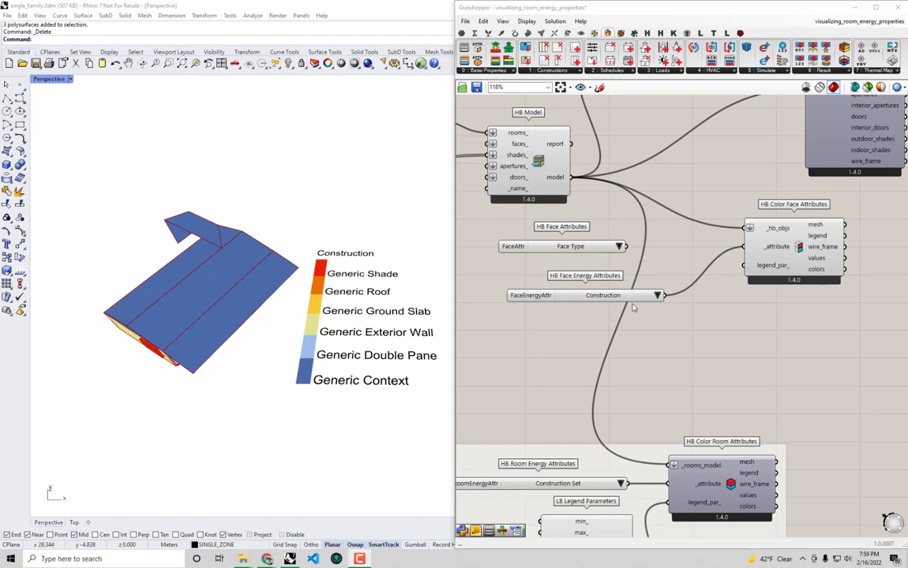
- Maximize the Grasshopper canvas and examine the inputs of the HB Room from Solid component
left_click_drag(669, 13, 632, 1)
right_click_drag(306, 235, 653, 256)
scroll(653, 256, "down", 2)
right_click_drag(276, 244, 376, 365)
scroll(302, 217, "up", 3)
mouse_move(373, 229)
left_mouse_down()
mouse_move(382, 222)
mouse_move(361, 211)
mouse_move(374, 228)
left_mouse_up()
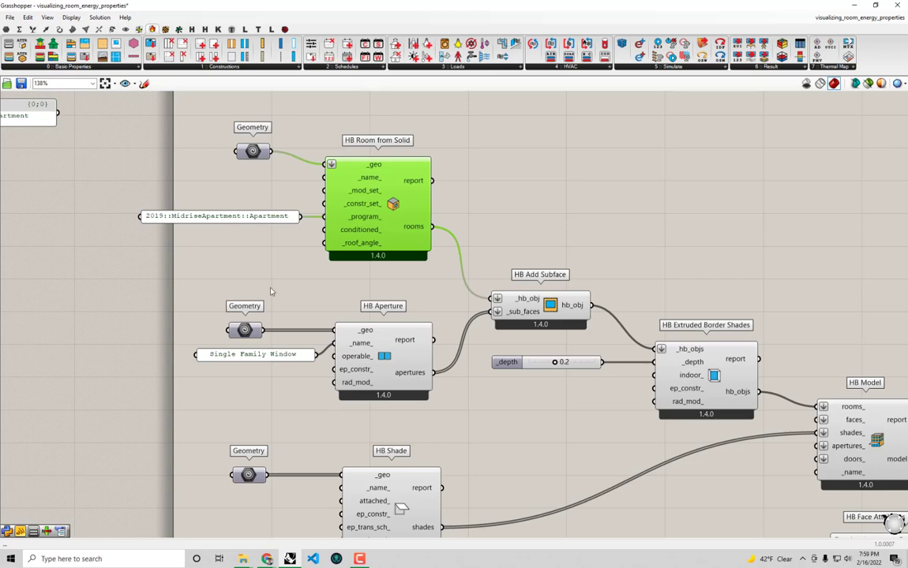
scroll(284, 294, "up", 3)
right_click_drag(402, 242, 415, 293)
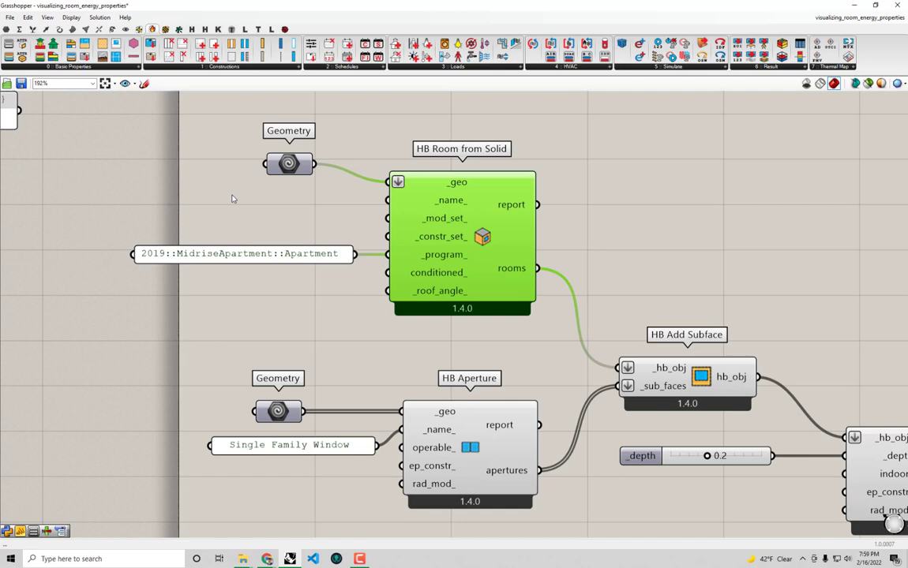
- Add an HB Construction Set by Climate component and place it below the program search components
left_click(93, 67)
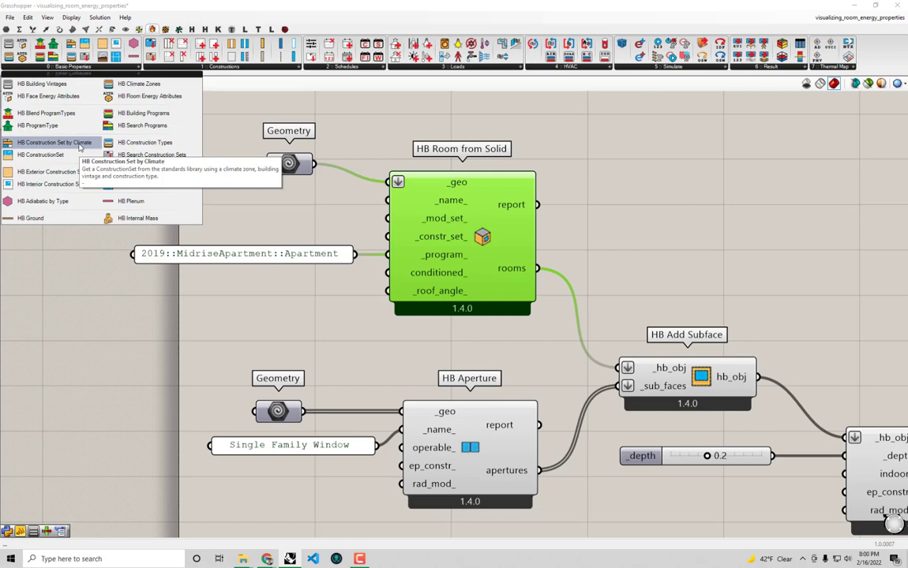
left_click(80, 147)
left_click(46, 314)
right_click_drag(21, 296, 501, 328)
scroll(321, 312, "down", 2)
left_click_drag(499, 338, 160, 331)
right_click_drag(253, 370, 386, 417)
- Tidy the layout by shifting the Index slider up and repositioning the HB Construction Set by Climate component
left_click_drag(283, 146, 285, 140)
left_click(276, 215)
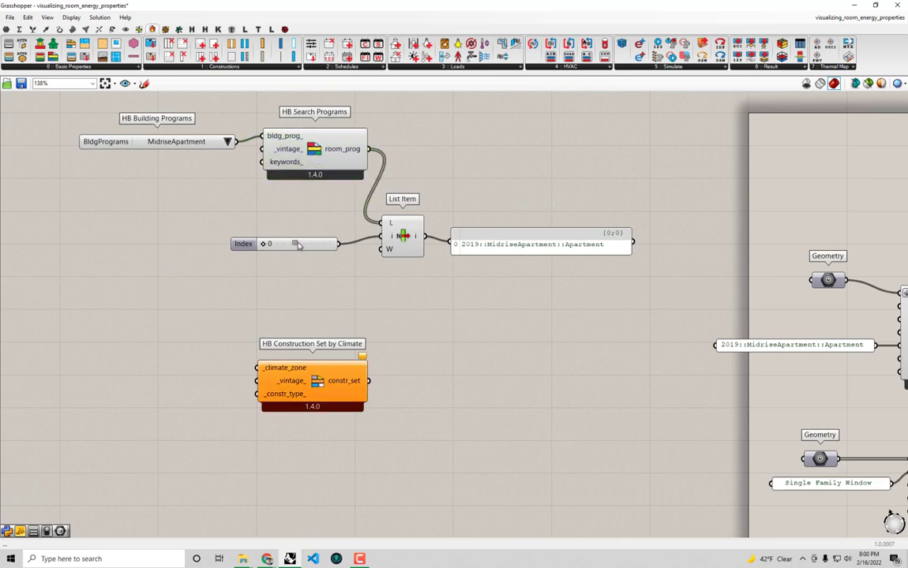
left_click_drag(300, 248, 305, 221)
right_click_drag(314, 367, 313, 324)
left_click_drag(306, 352, 324, 370)
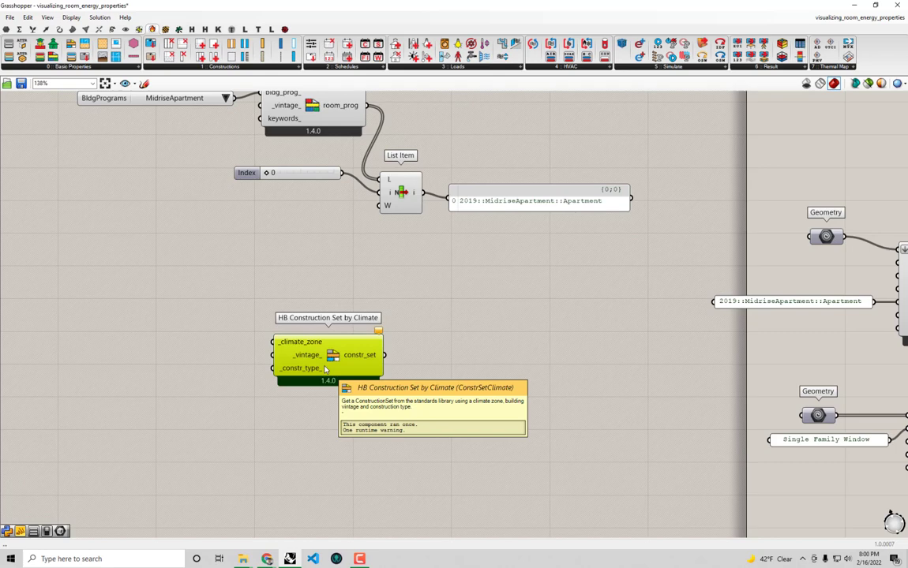
left_click(441, 376)
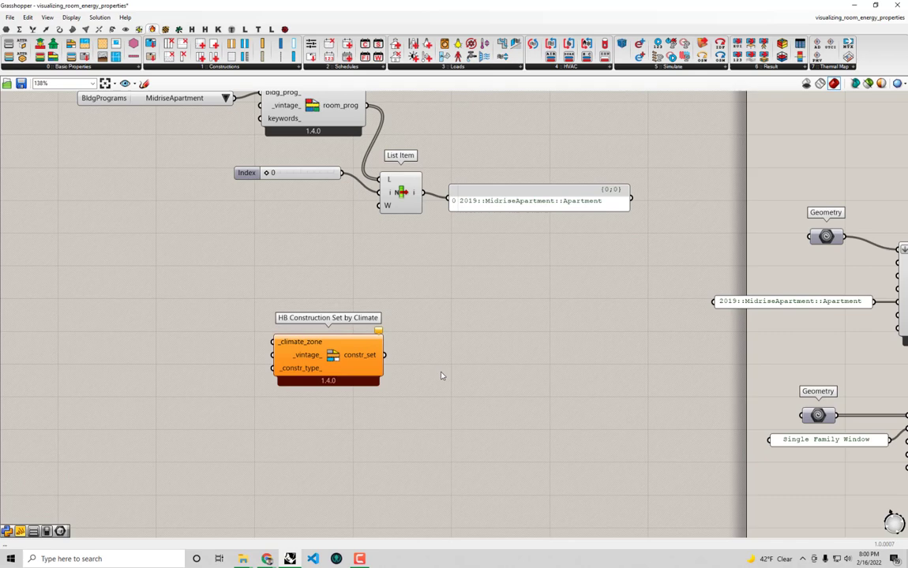
left_click_drag(362, 378, 368, 375)
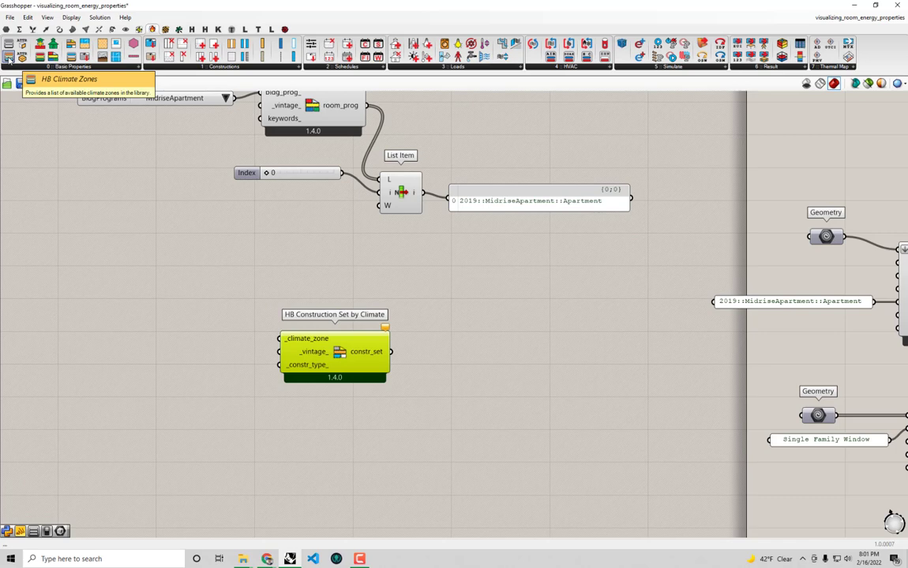
- Add an HB Climate Zones list beside HB Construction Set by Climate and widen the gap between the two
left_click_drag(7, 57, 167, 315)
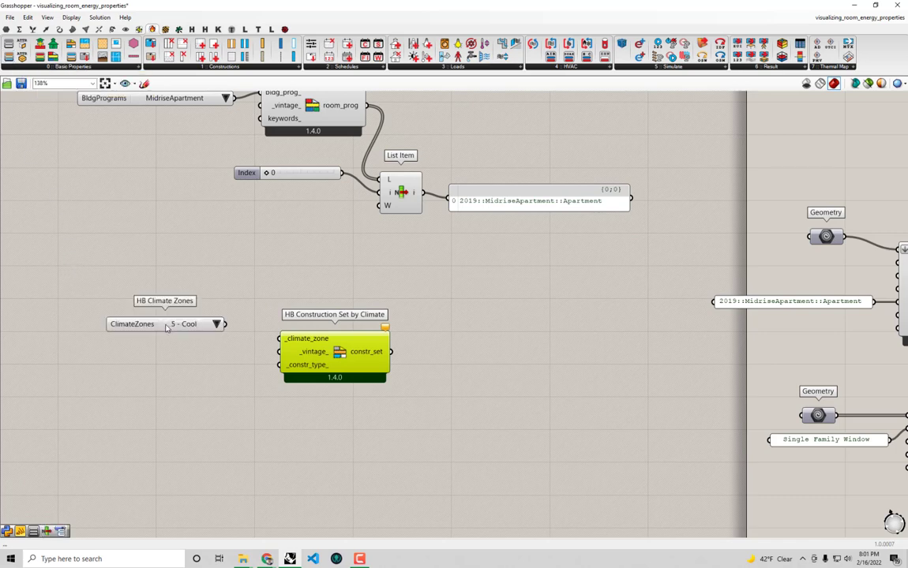
left_click(216, 325)
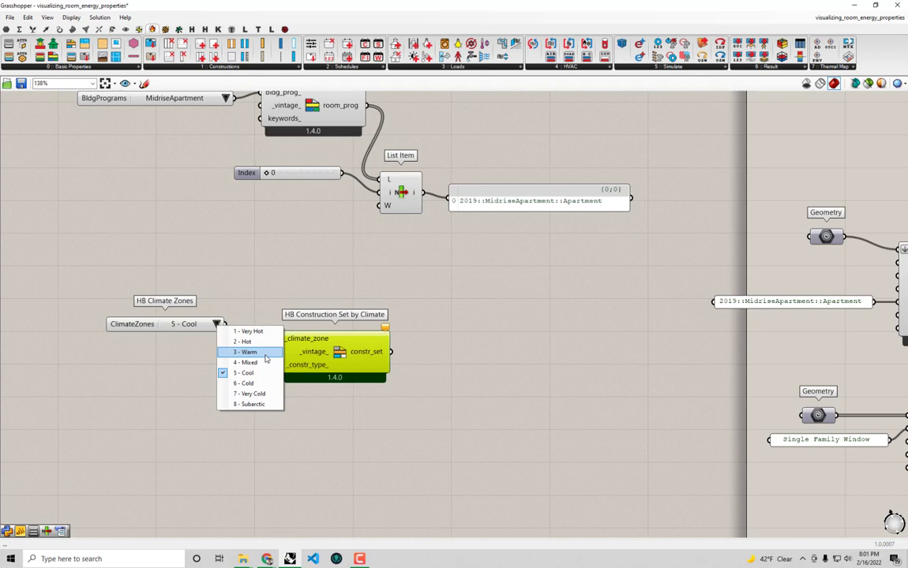
left_click(268, 260)
left_click_drag(340, 348, 356, 347)
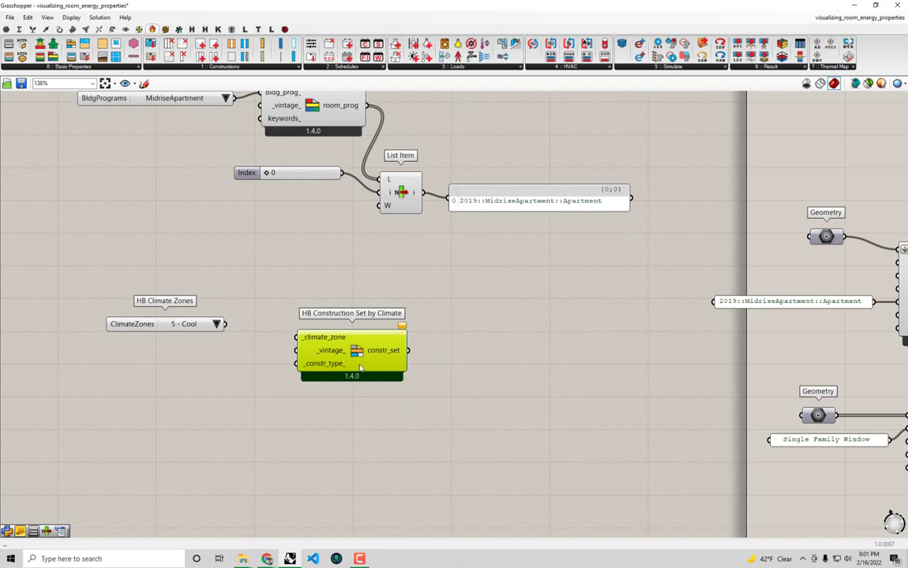
- Review the available climate zone options and move the HB Climate Zones list slightly higher
left_click(220, 325)
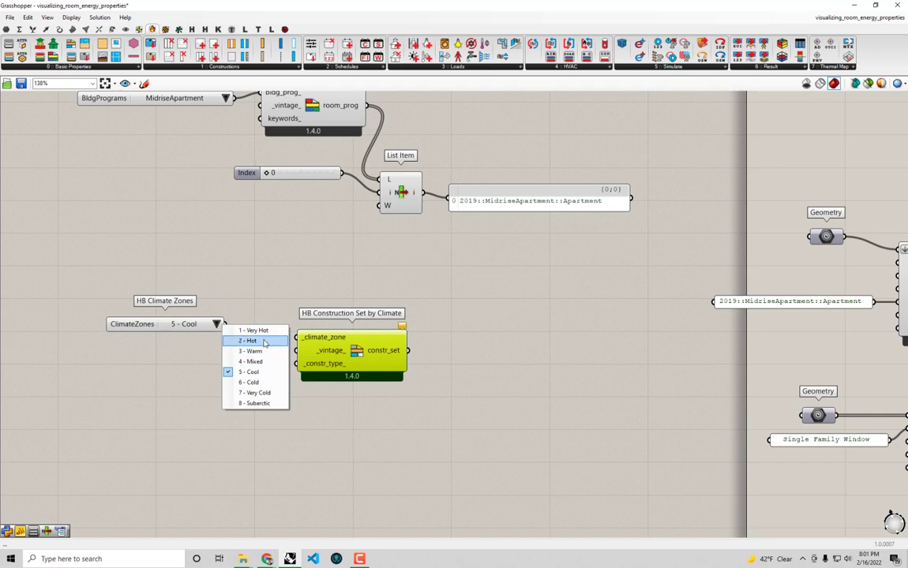
left_click(271, 297)
left_click(195, 324)
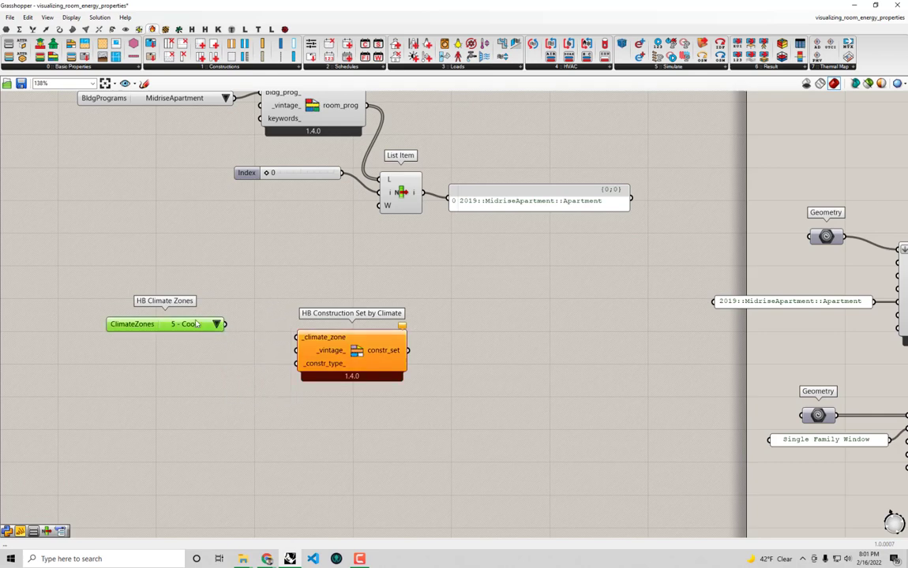
left_click_drag(197, 325, 198, 309)
left_click(203, 347)
left_click_drag(342, 358, 344, 357)
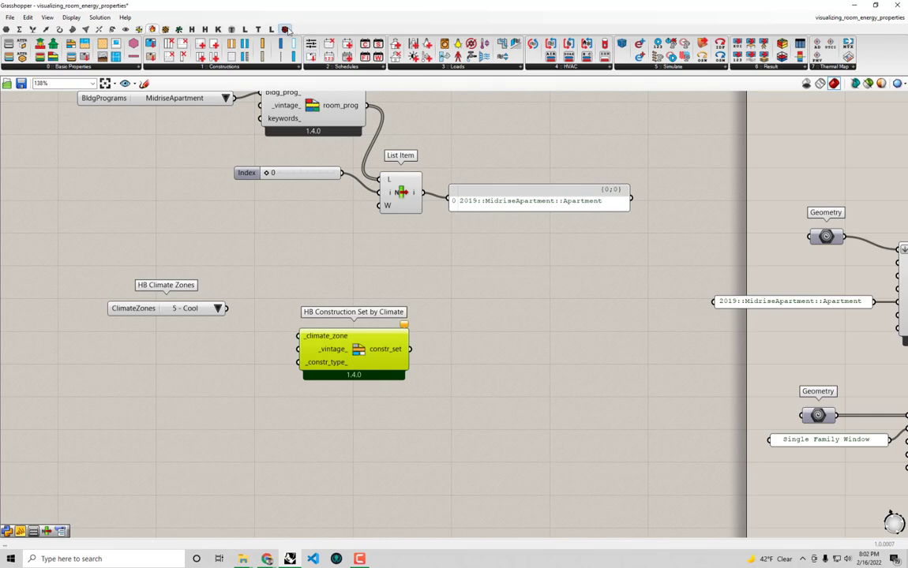
- Add an LB EPWmap component with a Button wired to its _epw_map input, and trigger it to open the map
left_click(285, 29)
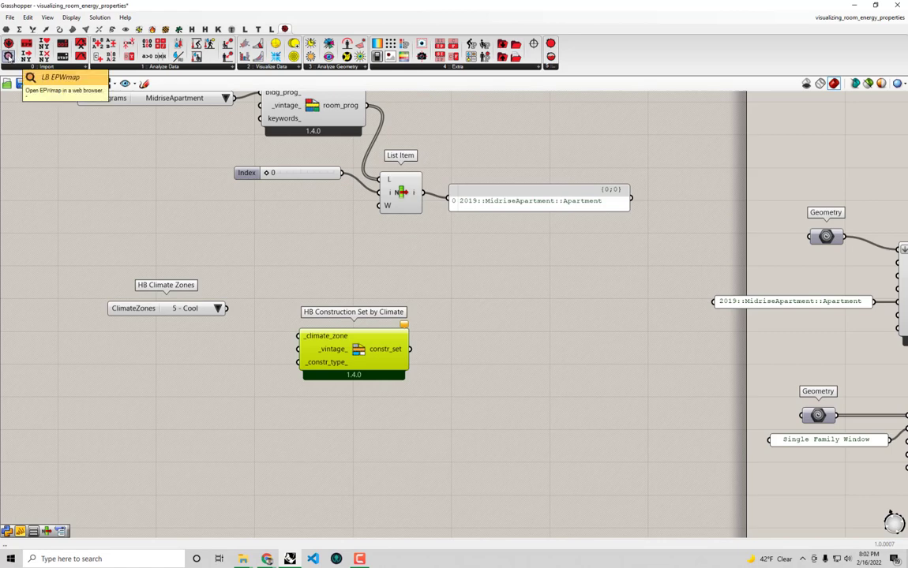
left_click_drag(8, 56, 324, 473)
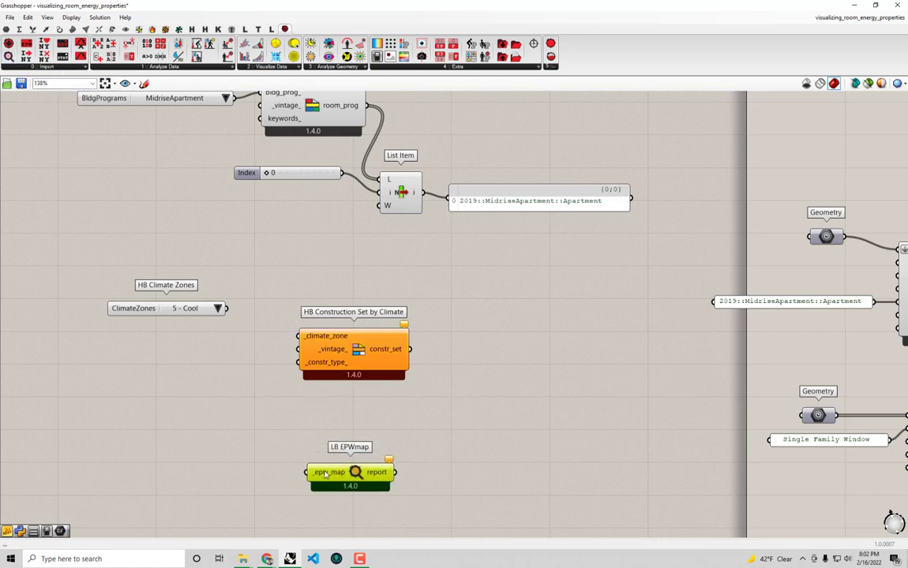
double_click(211, 479)
type("butt")
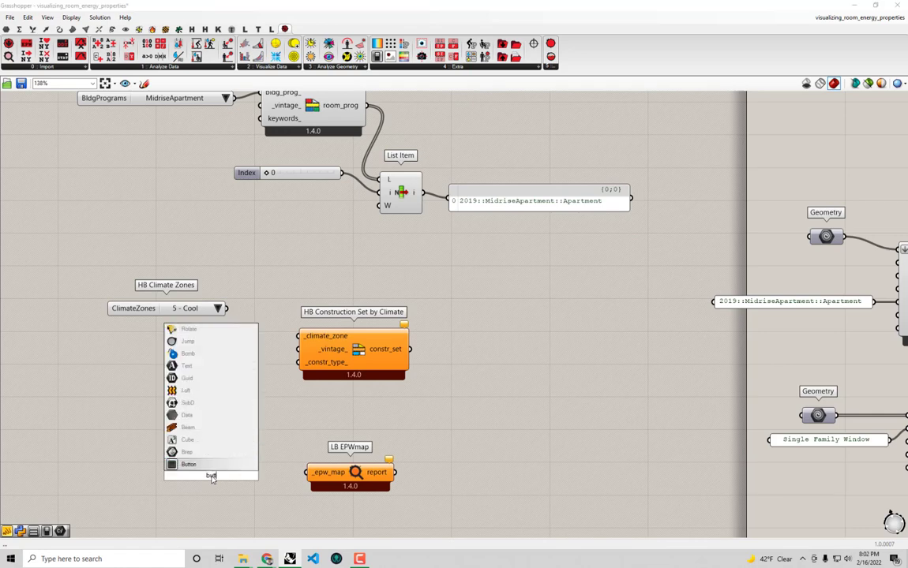
left_click(222, 464)
left_click_drag(207, 475, 306, 472)
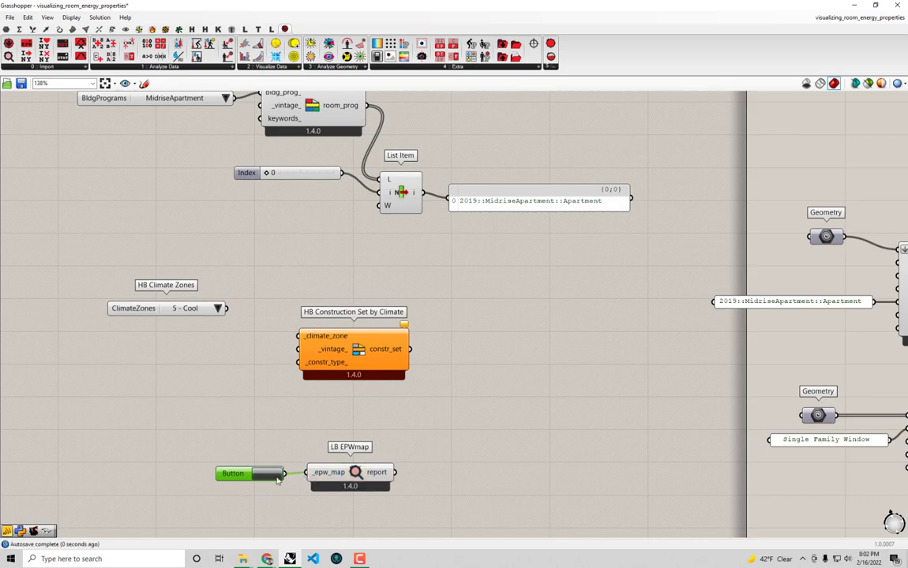
left_click(273, 479)
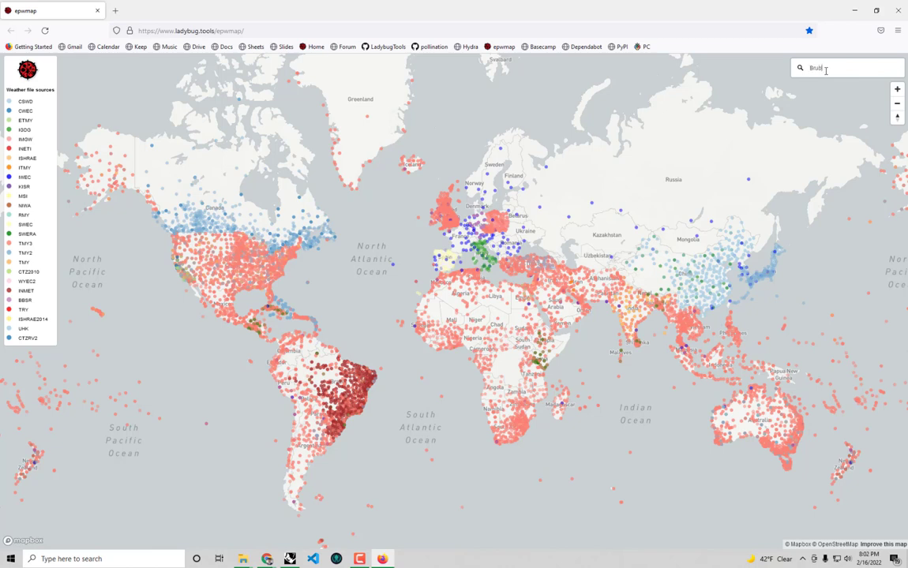
- Search the EPW map for Burbank, California and frame the surrounding weather stations
type("ank, Cali")
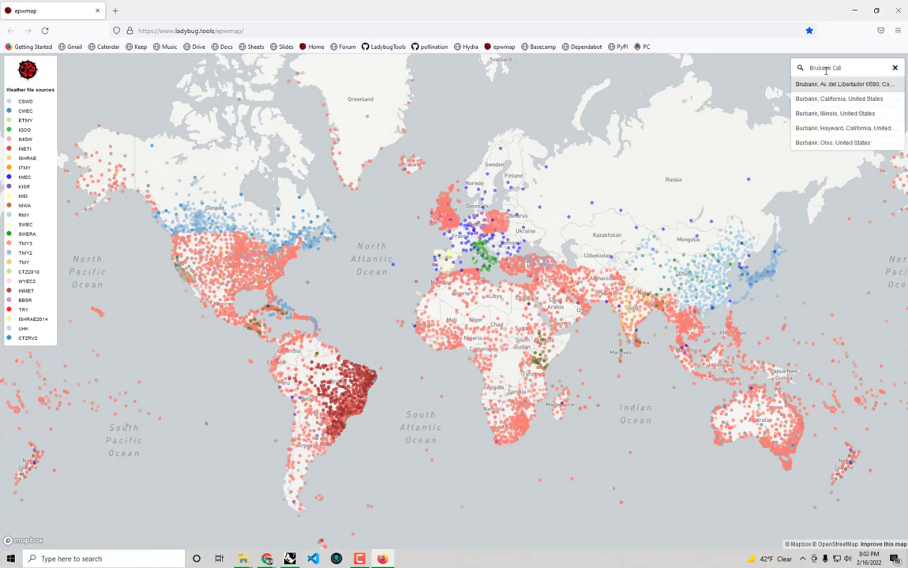
type("fornia")
key("Return")
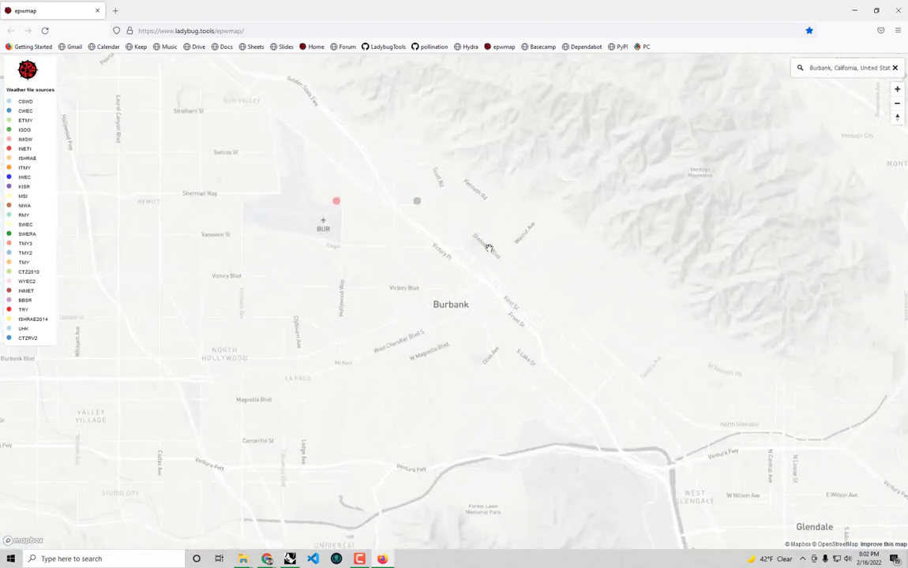
scroll(416, 269, "up", 5)
left_click_drag(465, 297, 602, 315)
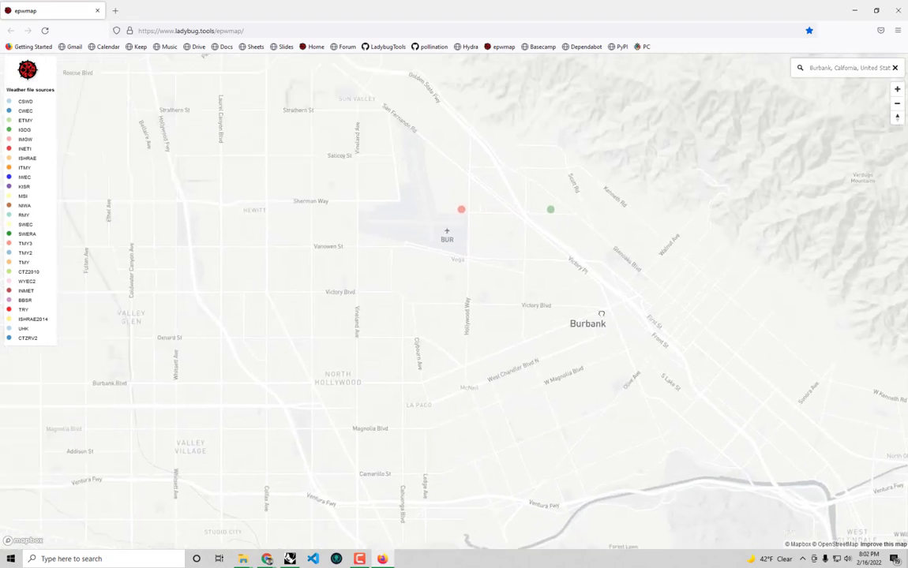
scroll(601, 314, "down", 3)
left_click_drag(536, 296, 653, 316)
scroll(627, 237, "down", 2)
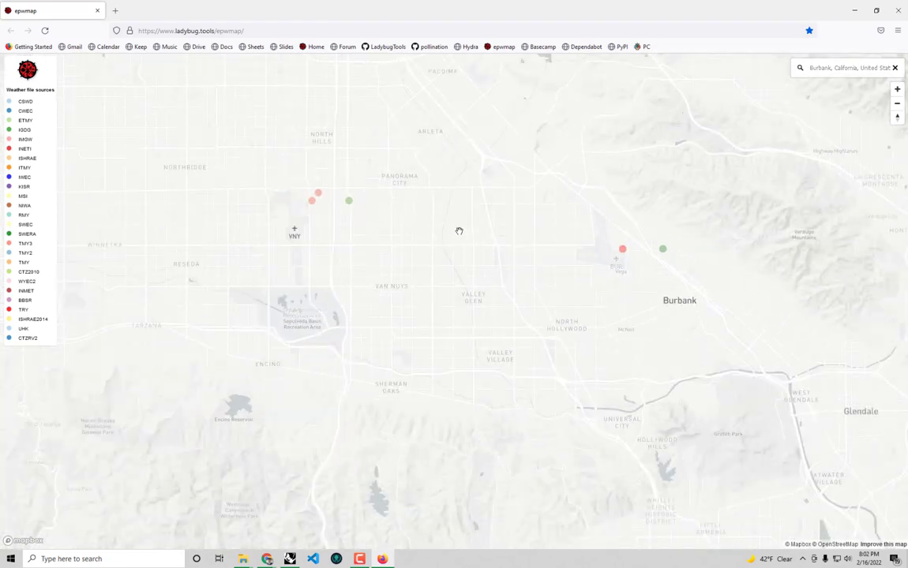
- Inspect the two Burbank weather stations and the CTZ2010 and TMY3 files of Van Nuys AP
left_click(622, 249)
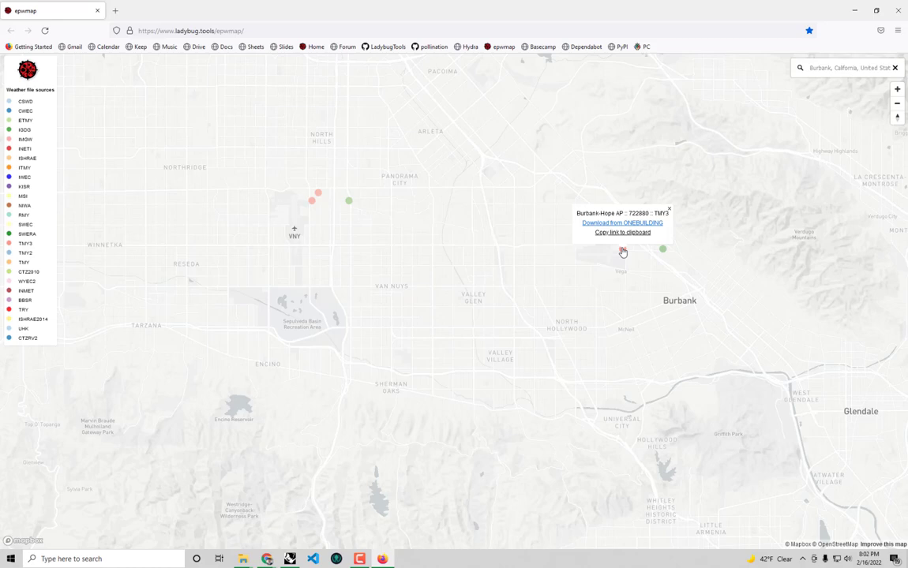
left_click(663, 249)
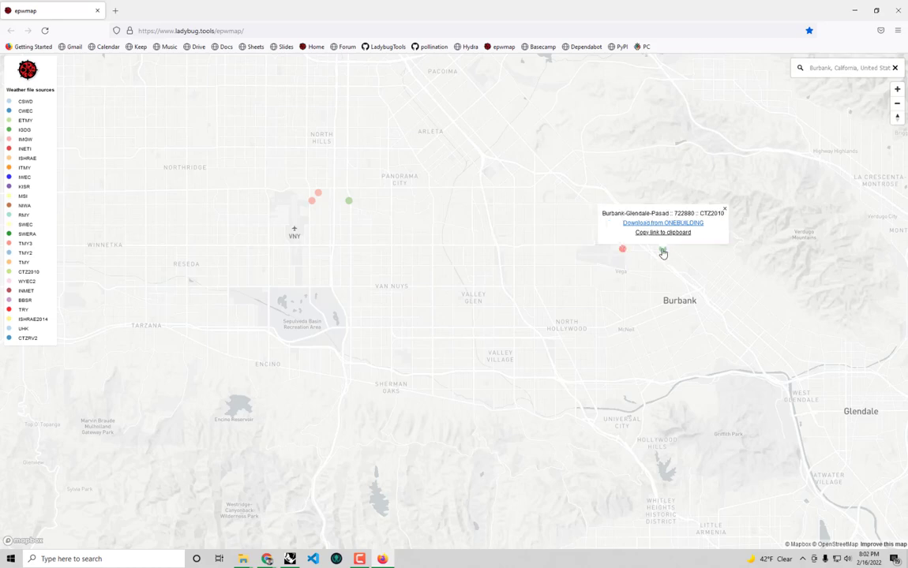
left_click(349, 202)
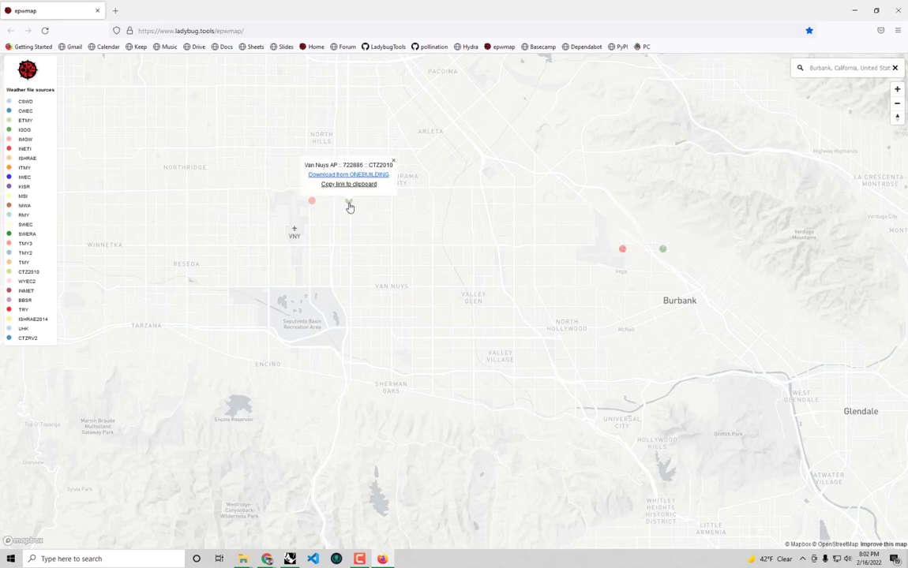
left_click(312, 202)
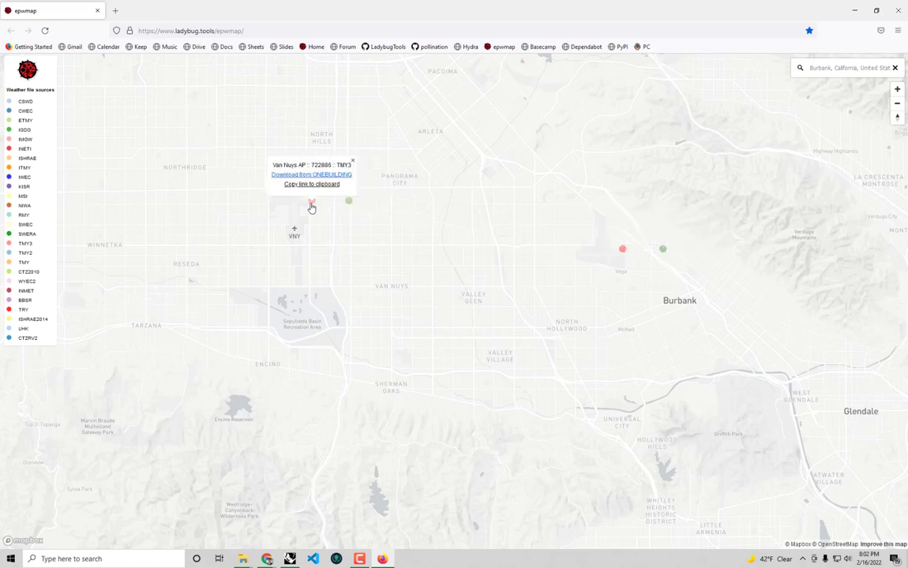
- Copy the DOE download link of the Van_Nuys_Airport TMY3 weather file and return to Grasshopper
left_click(352, 161)
left_click(319, 197)
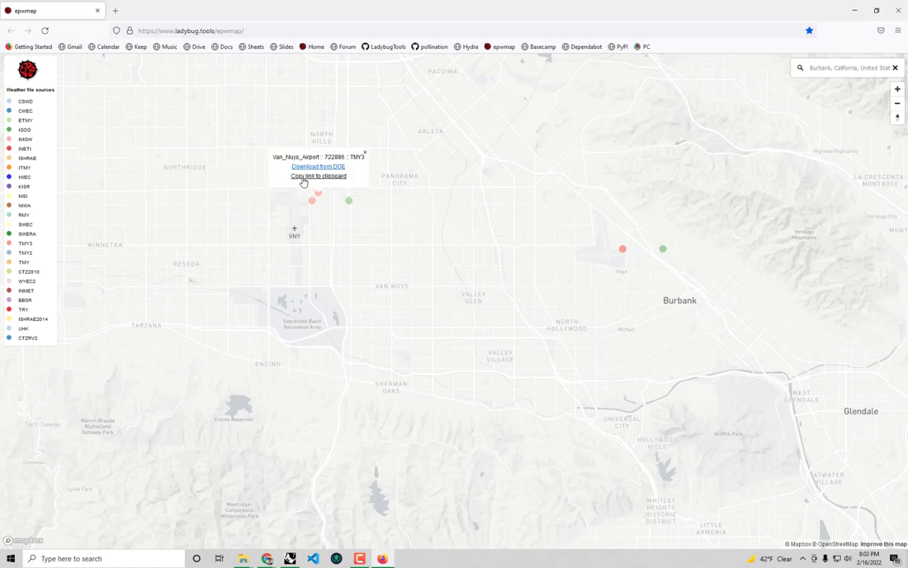
left_click(854, 10)
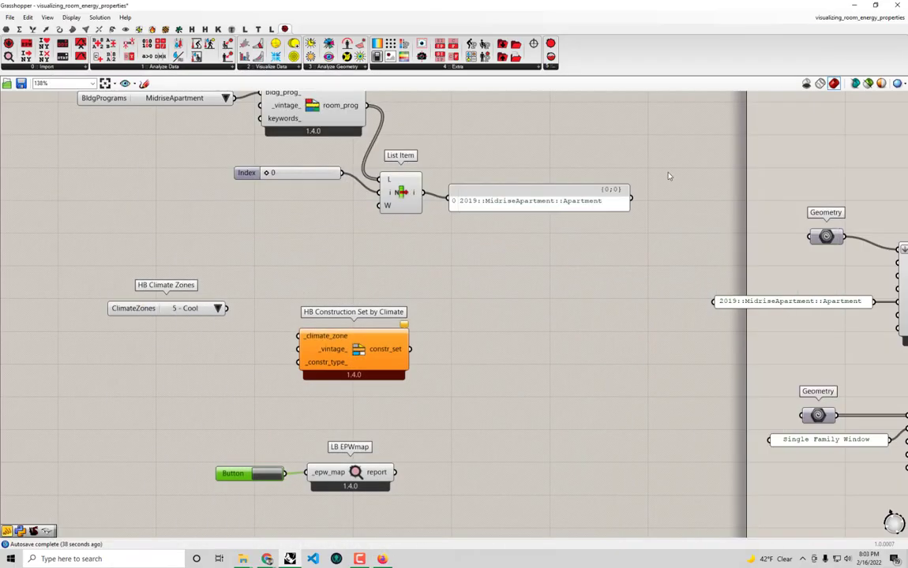
- Delete the LB EPWmap component together with its Button
right_click_drag(425, 292, 465, 222)
left_click_drag(510, 431, 258, 359)
key("Delete")
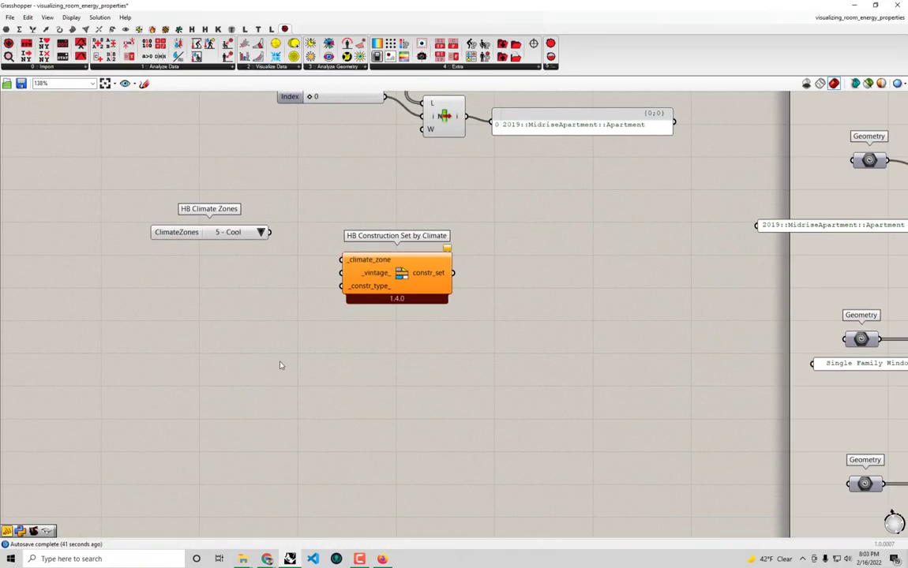
- Create a panel holding the copied Van Nuys TMY3 weather file URL and narrow it so the text wraps
double_click(178, 357)
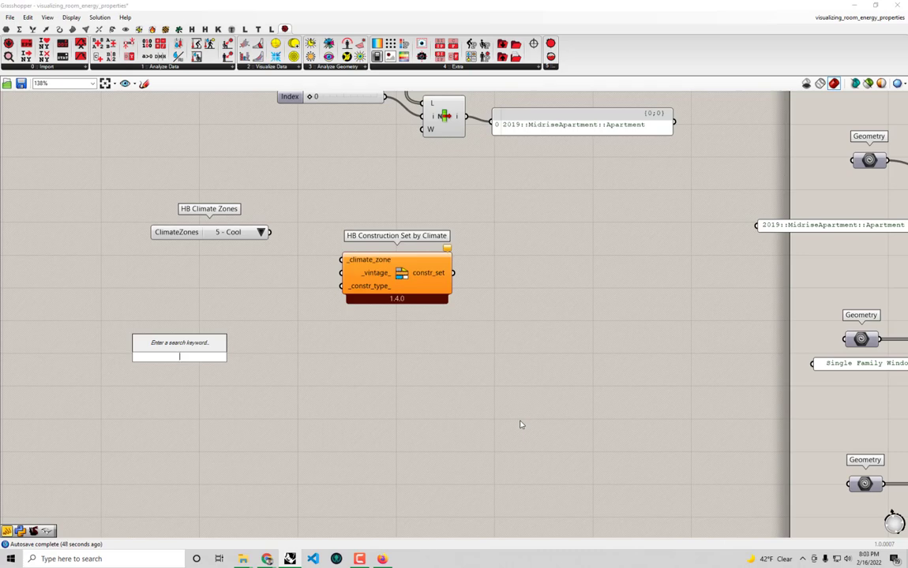
type("1")
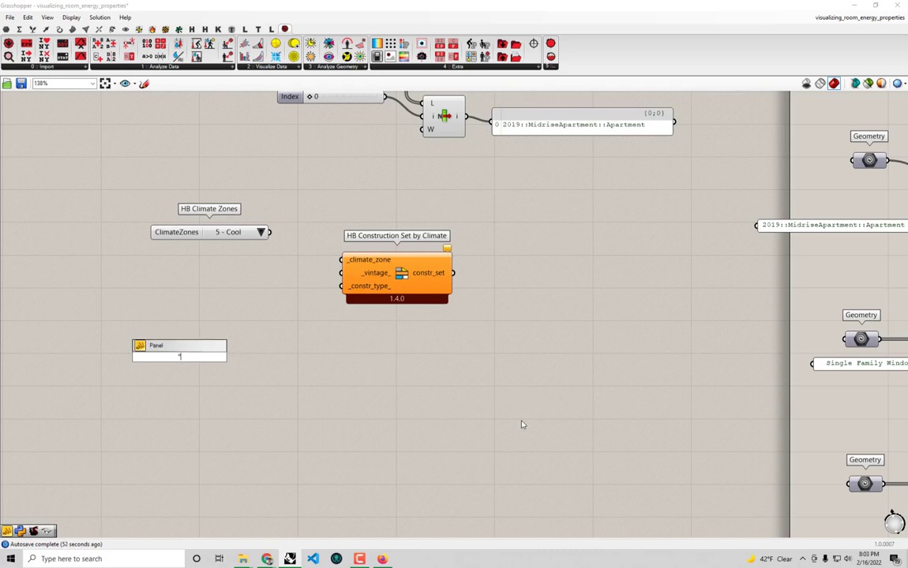
key("ctrl+v")
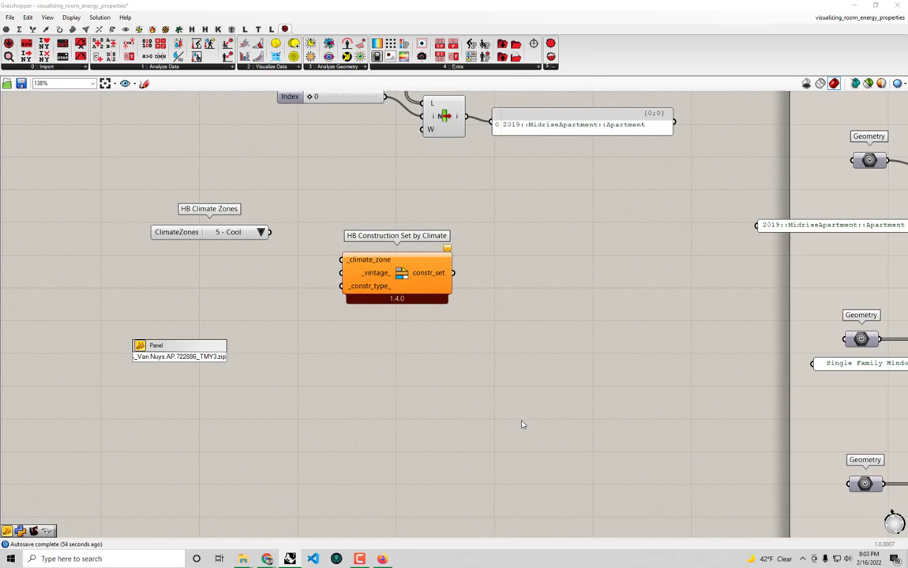
left_click(521, 425)
scroll(580, 371, "down", 2)
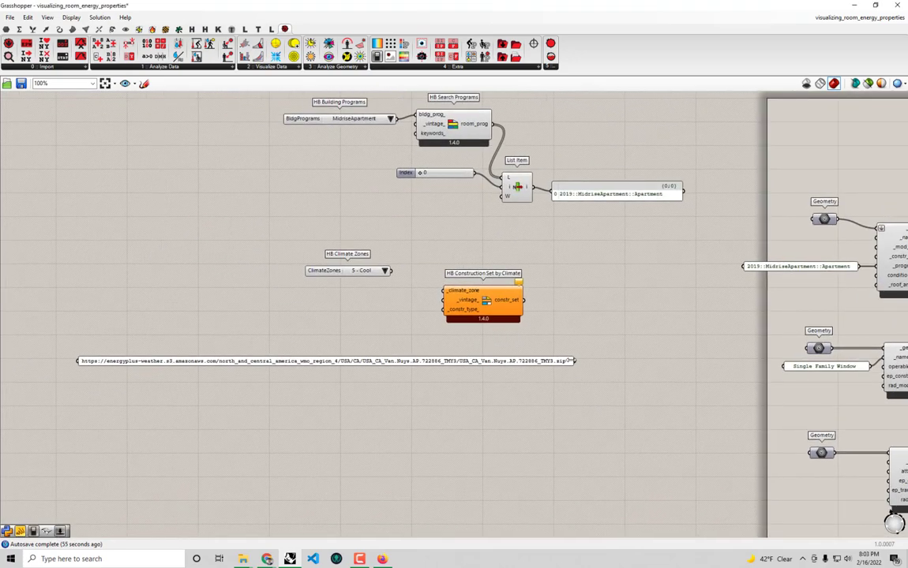
left_click_drag(574, 365, 267, 378)
left_click(318, 314)
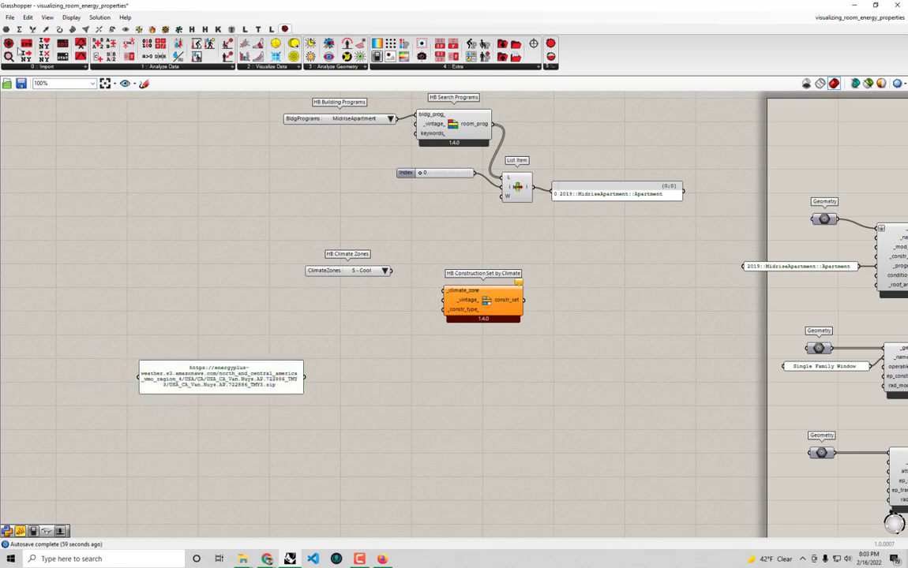
- Add an LB Download Weather component and connect the URL panel to its _weather_URL input
left_click_drag(17, 44, 368, 377)
scroll(368, 377, "up", 2)
left_click_drag(278, 376, 305, 371)
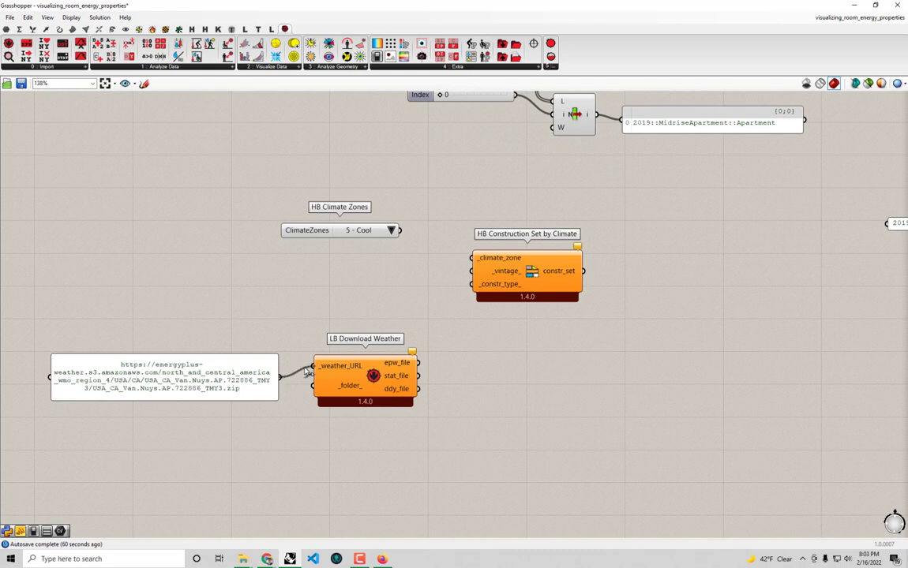
- Align the LB Download Weather component with the URL panel and check the choices offered by the HB Climate Zones list
left_click_drag(365, 374, 354, 390)
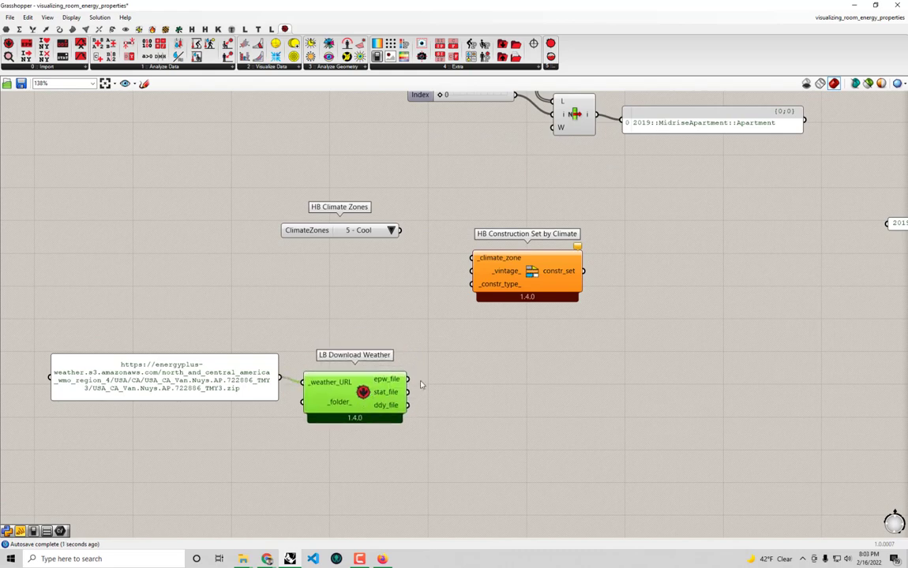
right_click_drag(431, 367, 433, 318)
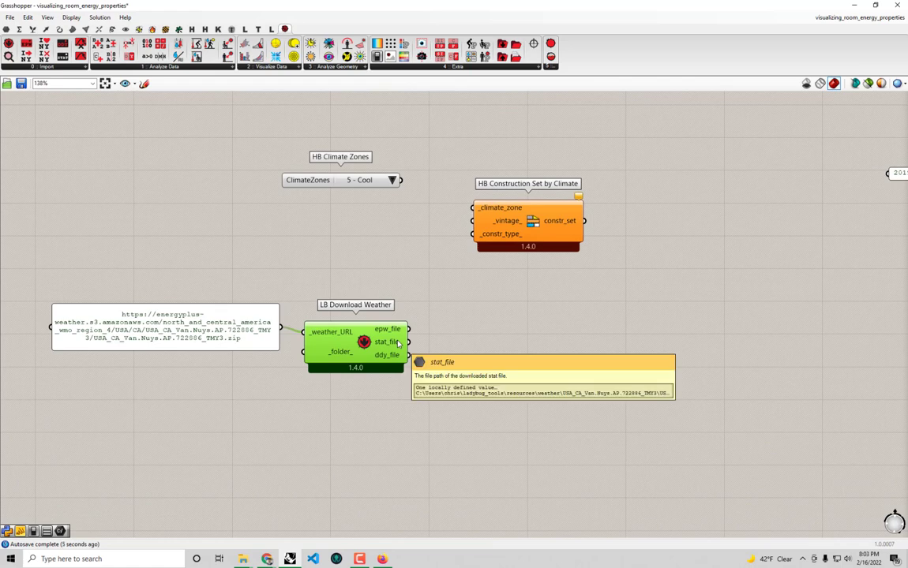
left_click(393, 180)
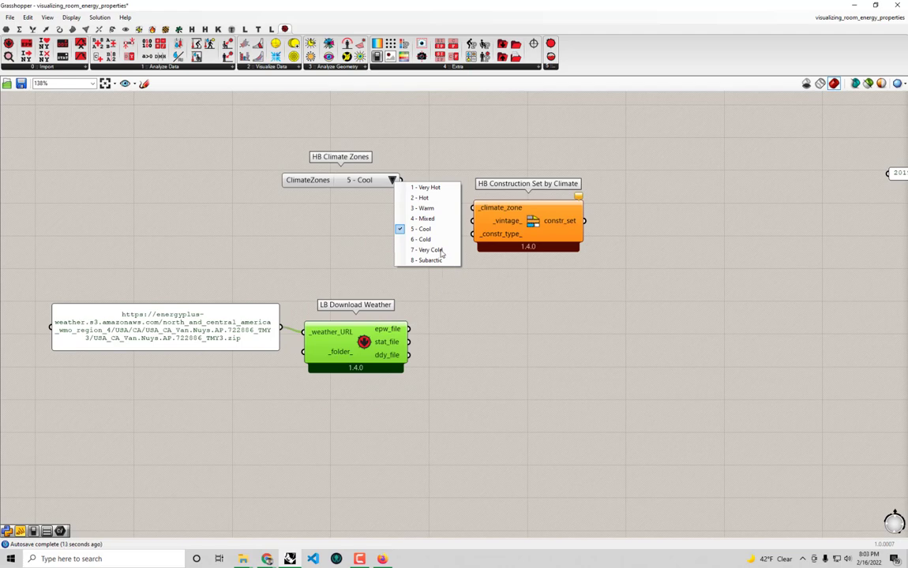
left_click(467, 294)
left_click_drag(382, 372, 380, 361)
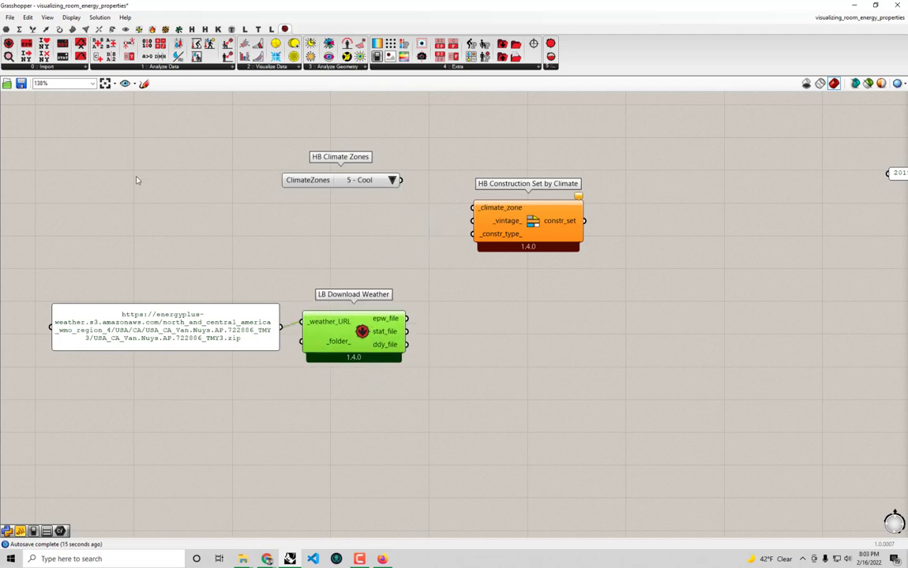
- Add an LB Import STAT component and connect the stat_file output of LB Download Weather to its _stat_file input
left_click(65, 60)
left_click(504, 418)
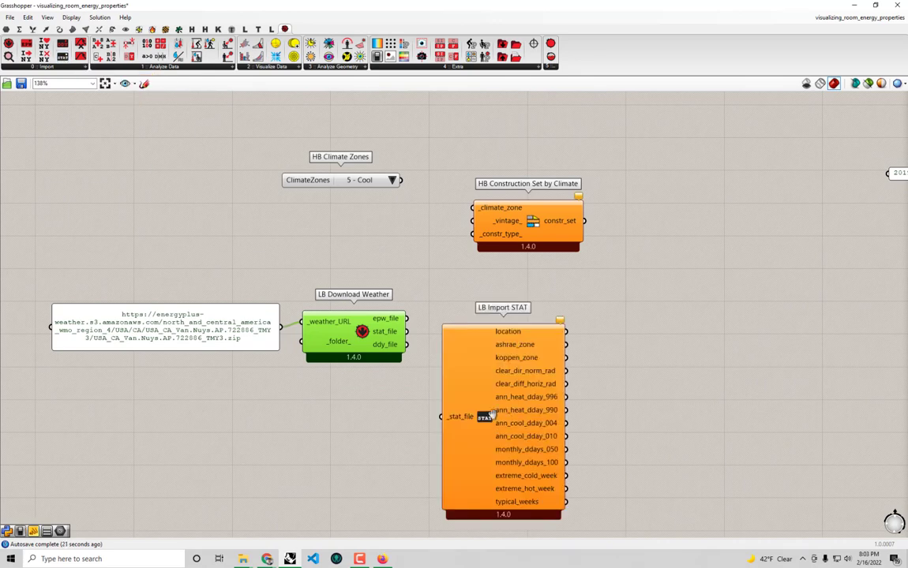
right_click_drag(492, 418, 486, 388)
left_click_drag(353, 369, 239, 278)
left_click_drag(345, 298, 347, 373)
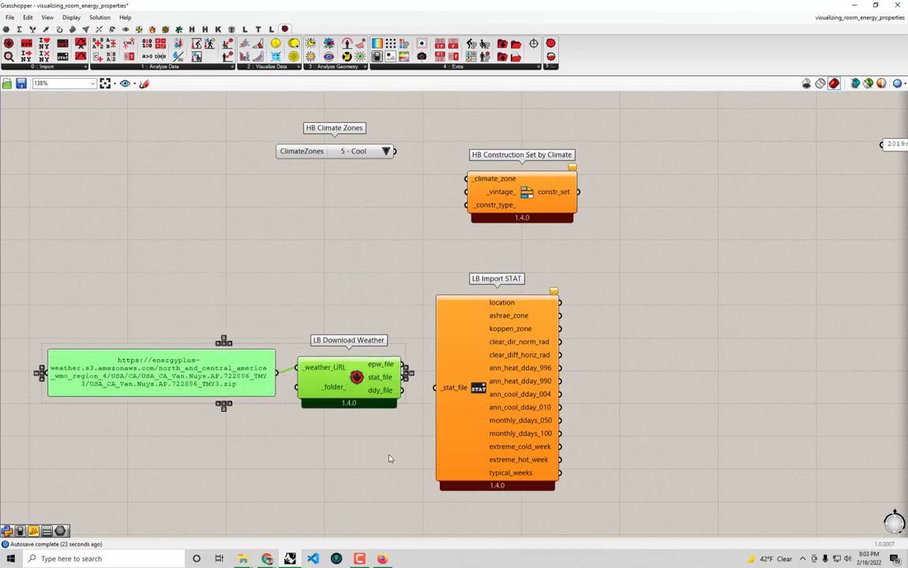
left_click(391, 457)
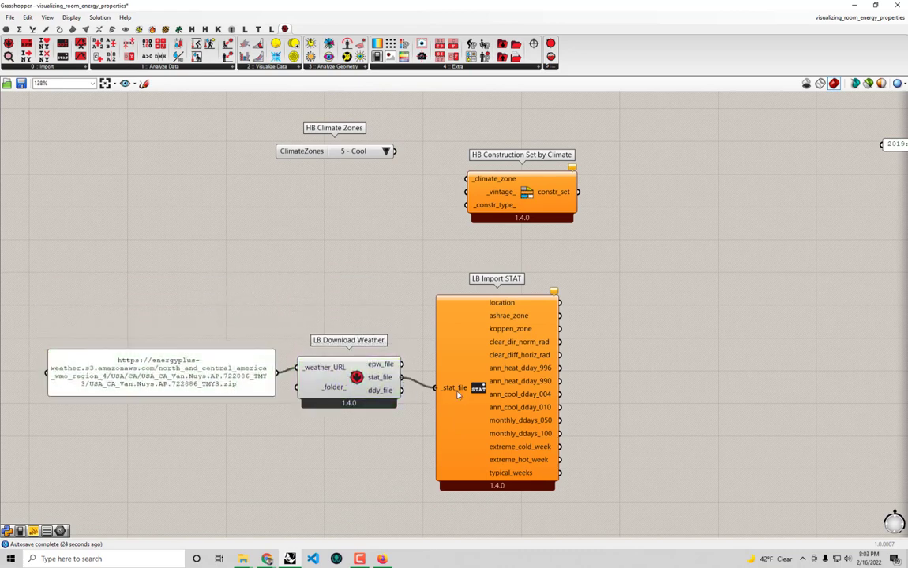
left_click_drag(402, 377, 448, 394)
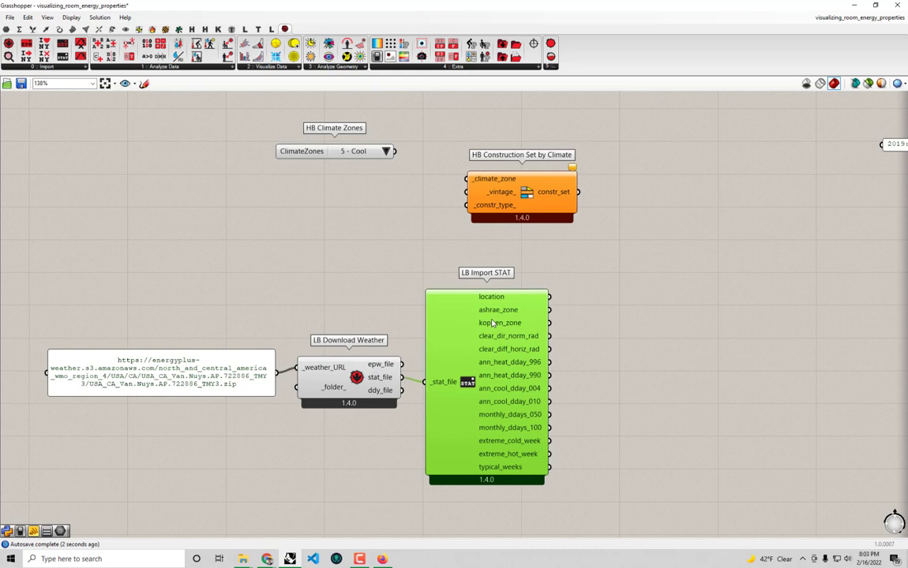
- Add a panel connected to the ashrae_zone output of LB Import STAT and shrink it to a compact size
double_click(639, 323)
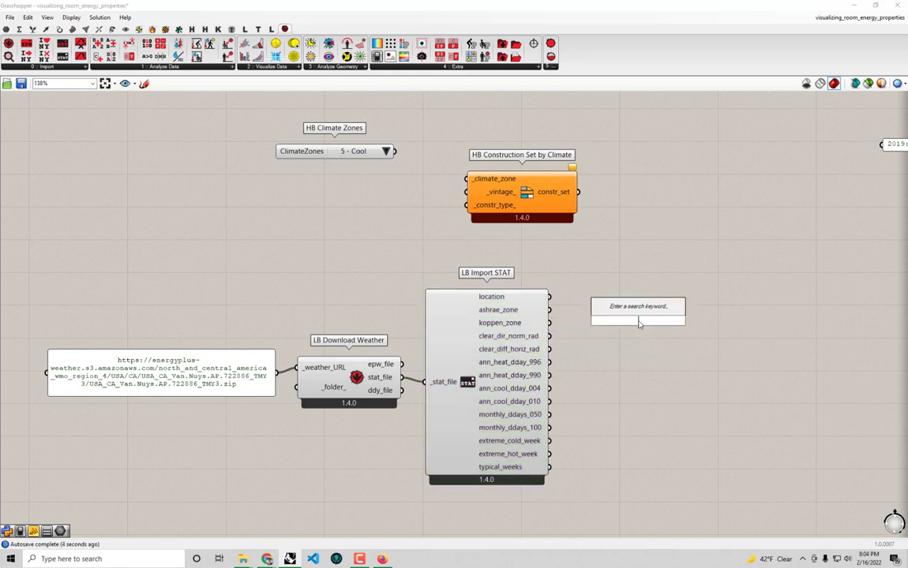
type("pan")
left_click(614, 297)
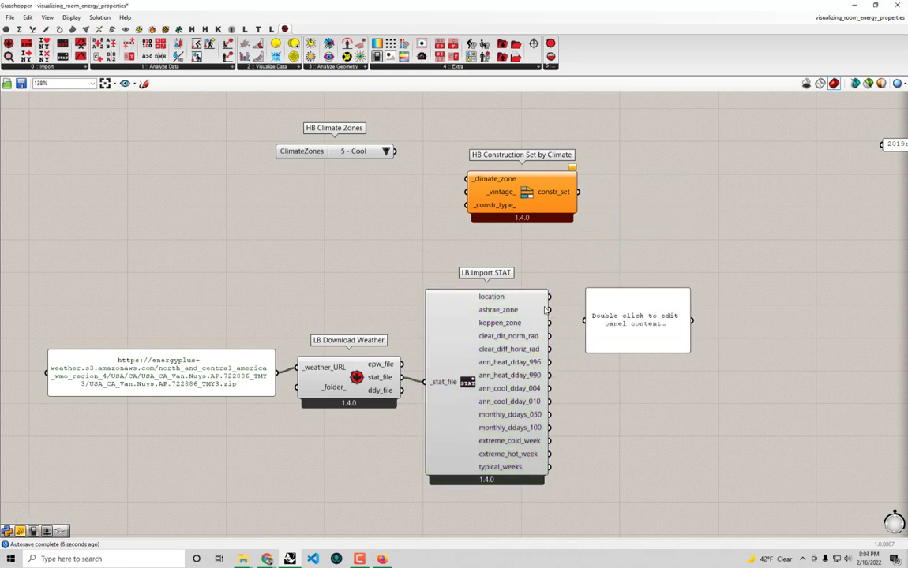
left_click_drag(548, 313, 584, 319)
left_click_drag(691, 354, 617, 320)
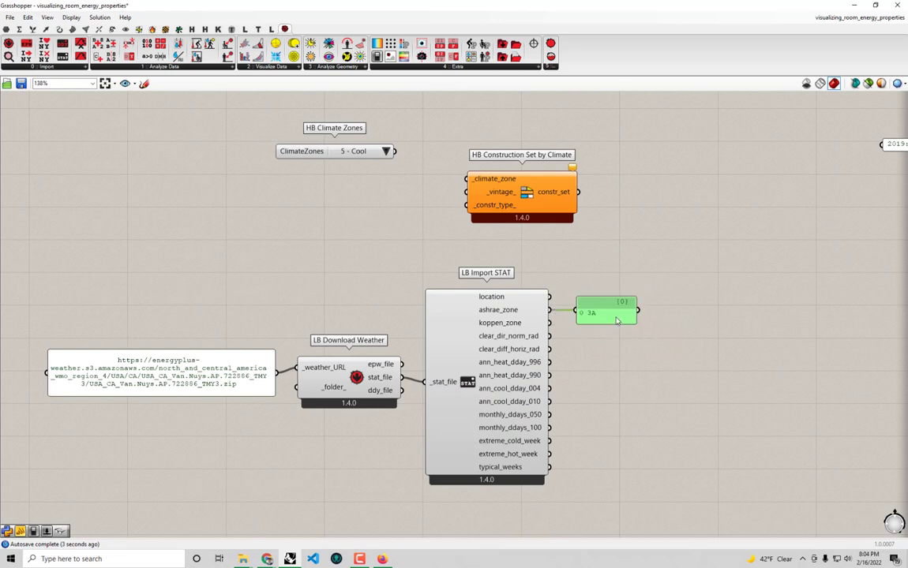
- Set HB Climate Zones to 3 - Warm, connect it to the _climate_zone input, and place it directly beside HB Construction Set by Climate
left_click(389, 156)
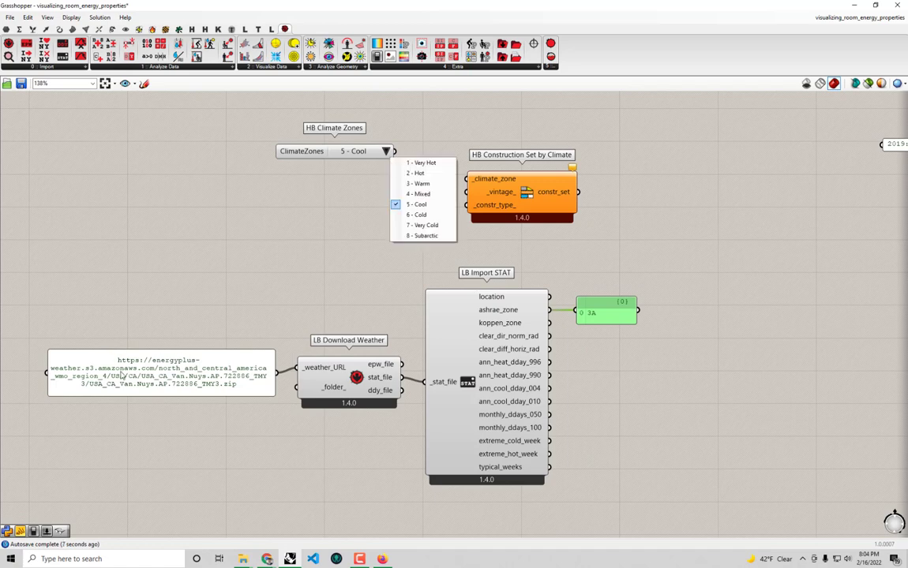
left_click(425, 184)
left_click_drag(550, 309, 465, 179)
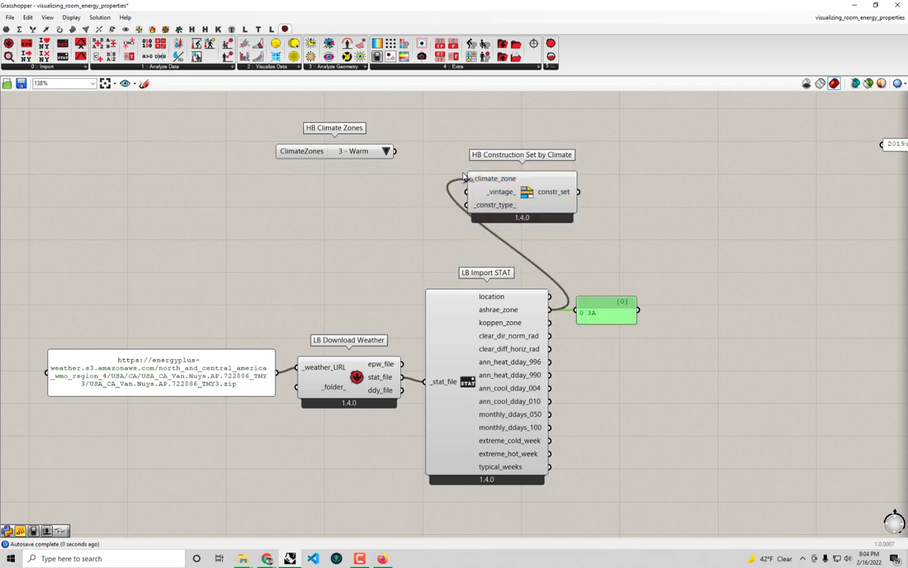
left_click_drag(395, 152, 466, 179)
left_click_drag(349, 156, 399, 183)
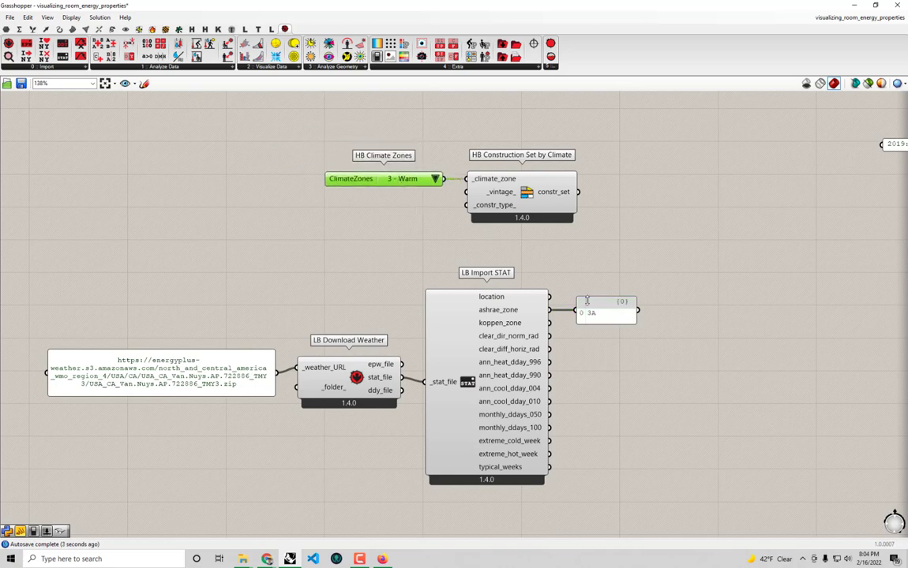
- Line up the URL panel, LB Import STAT and the ASHRAE zone panel so their connecting wires run straighter
left_click(587, 303)
scroll(592, 304, "down", 2)
left_click_drag(608, 305, 628, 303)
left_click(530, 321)
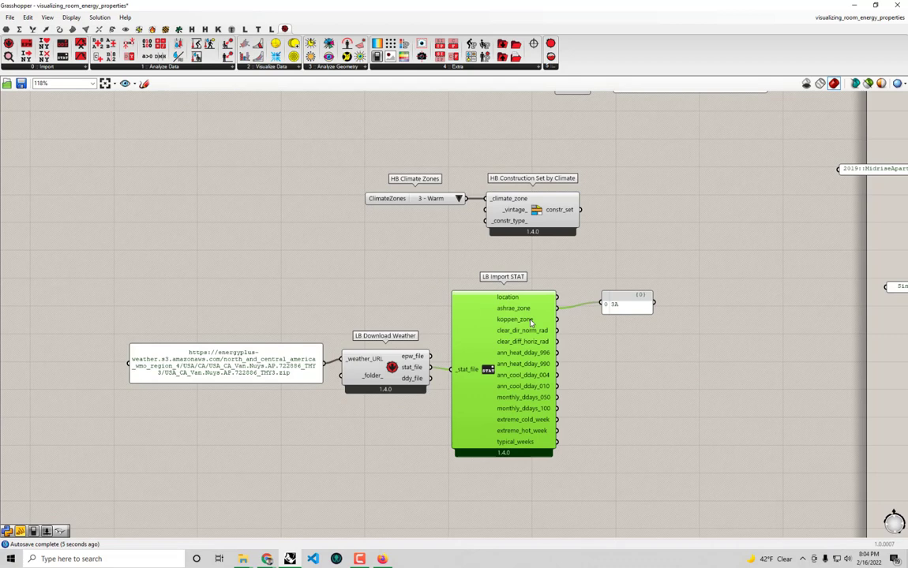
left_click_drag(530, 322, 531, 320)
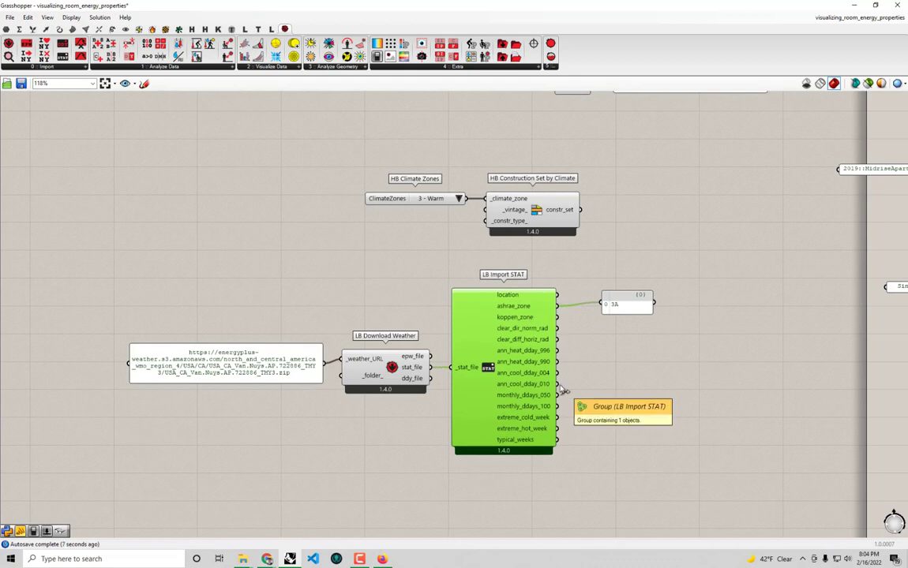
mouse_move(276, 361)
left_mouse_down()
mouse_move(273, 338)
mouse_move(277, 375)
left_mouse_up()
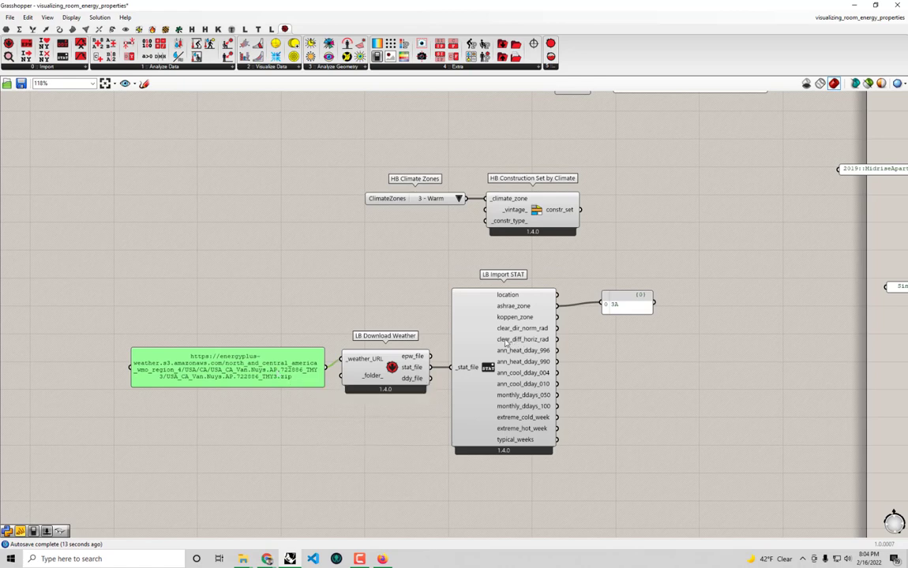
left_click_drag(454, 306, 455, 302)
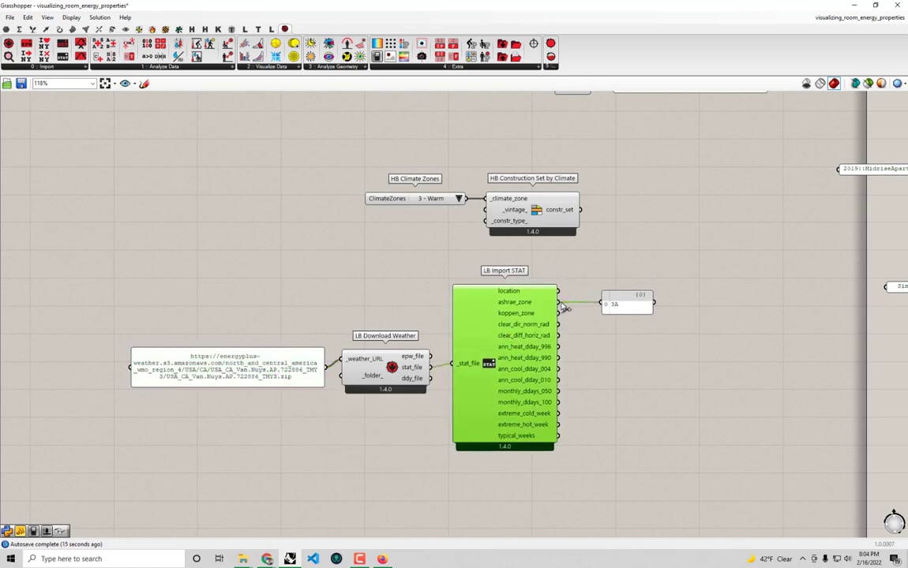
mouse_move(559, 302)
left_mouse_down()
mouse_move(483, 198)
mouse_move(555, 296)
left_mouse_up()
left_click_drag(627, 305, 606, 304)
- Group the URL panel, LB Download Weather, LB Import STAT and ASHRAE zone panel, and move the group clear of the construction set components
scroll(605, 305, "down", 1)
right_click_drag(636, 340, 575, 320)
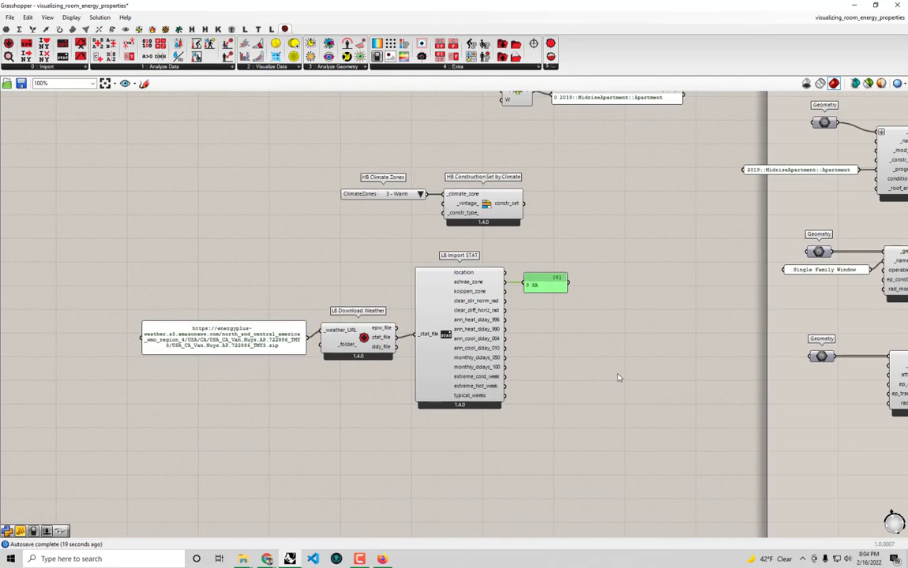
left_click_drag(618, 379, 298, 270)
key("ctrl+g")
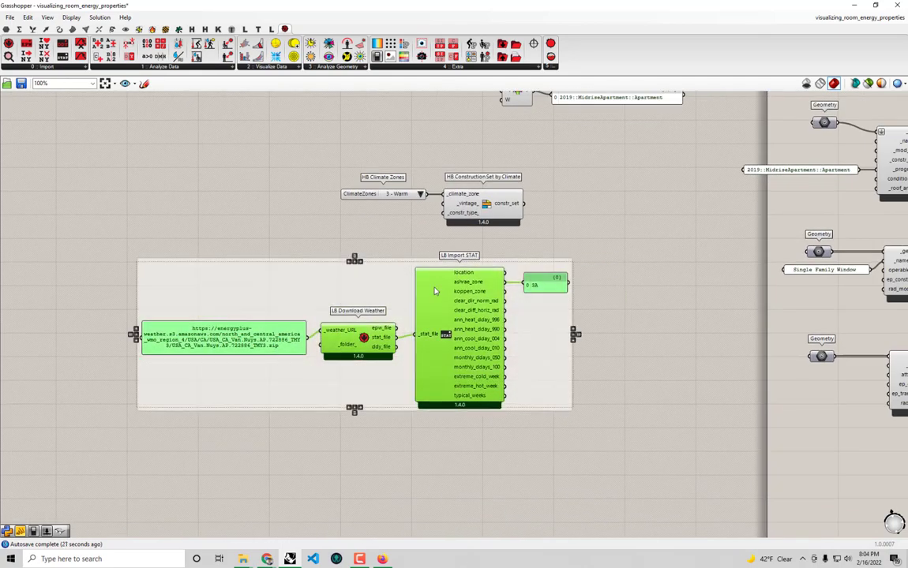
scroll(434, 288, "down", 1)
right_click_drag(395, 278, 251, 217)
left_click_drag(232, 235, 799, 330)
scroll(189, 219, "down", 3)
right_click_drag(799, 330, 569, 284)
left_click_drag(569, 283, 724, 361)
left_click(345, 307)
right_click_drag(345, 306, 587, 373)
- Shift HB Climate Zones and HB Construction Set by Climate together slightly leftward on the canvas
scroll(254, 186, "up", 6)
scroll(292, 214, "up", 1)
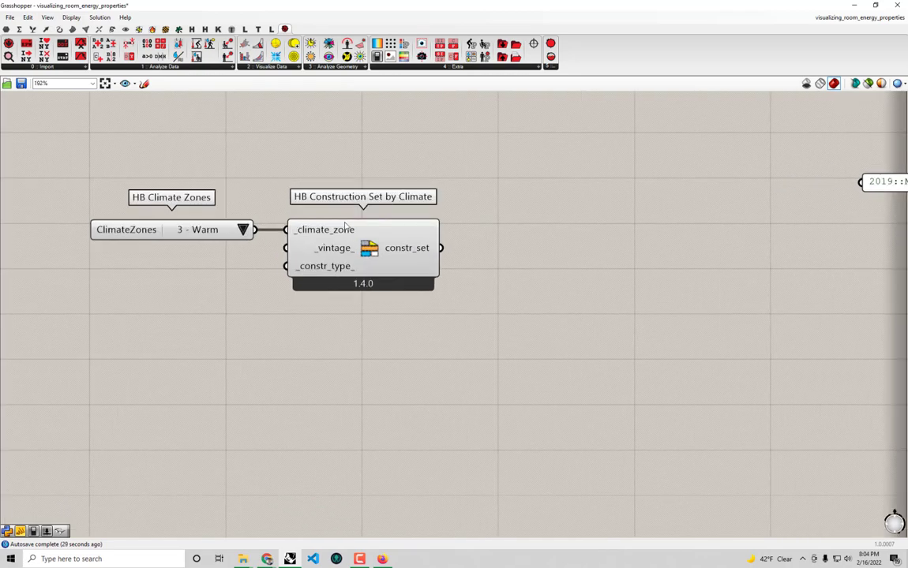
right_click_drag(444, 236, 469, 231)
left_click_drag(473, 301, 210, 195)
left_click_drag(392, 245, 341, 248)
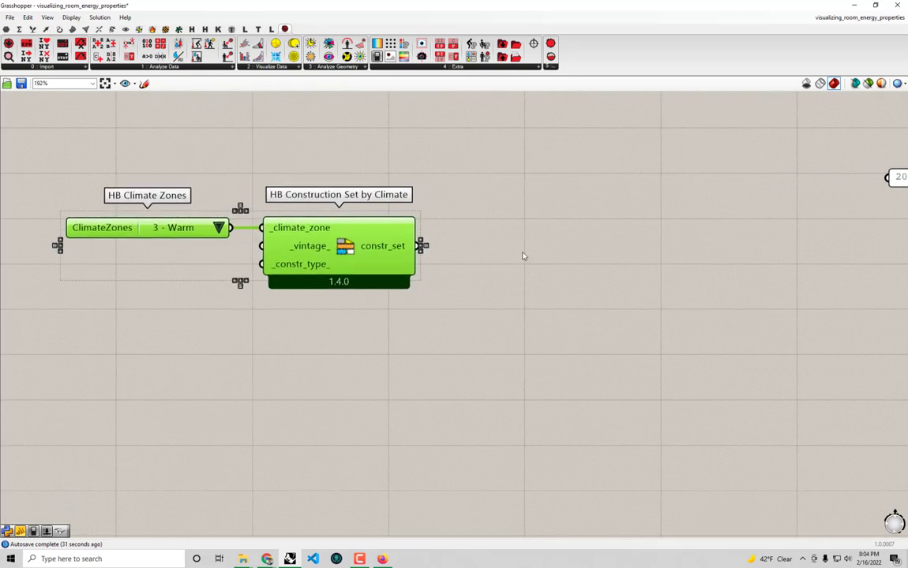
- Add a panel connected to the constr_set output, widen it to fit one line, and align it beside the component
left_click(592, 257)
double_click(591, 255)
type("pan")
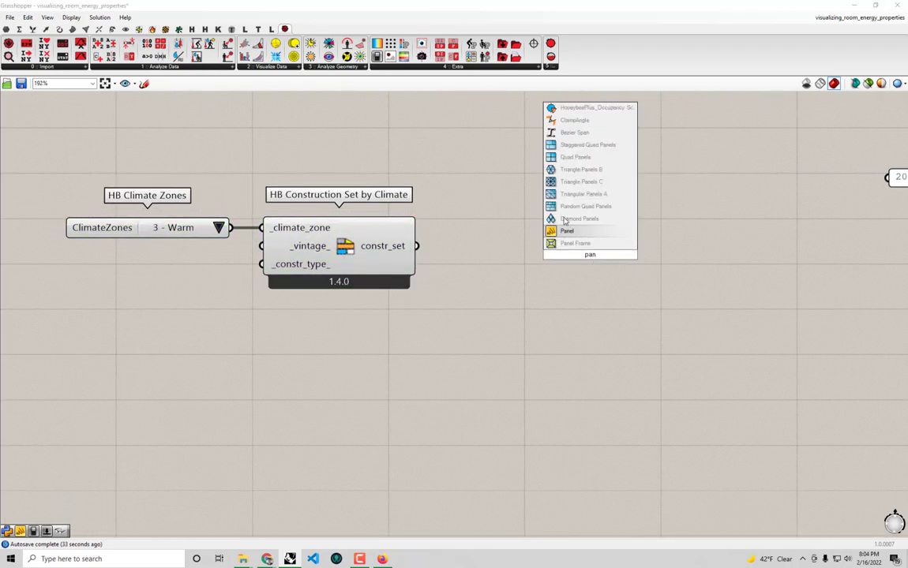
left_click(570, 230)
left_click_drag(417, 250, 516, 253)
left_click_drag(744, 269, 786, 250)
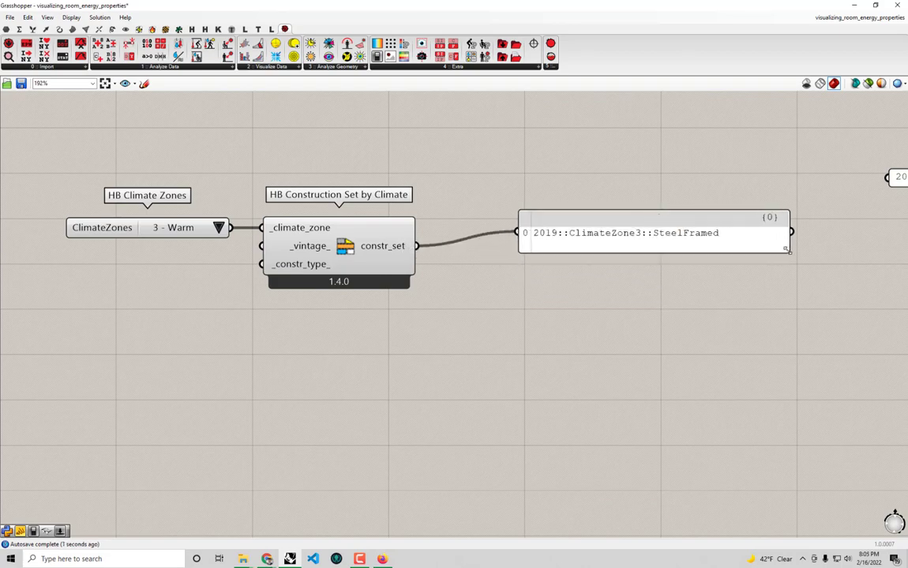
left_click_drag(702, 249, 657, 263)
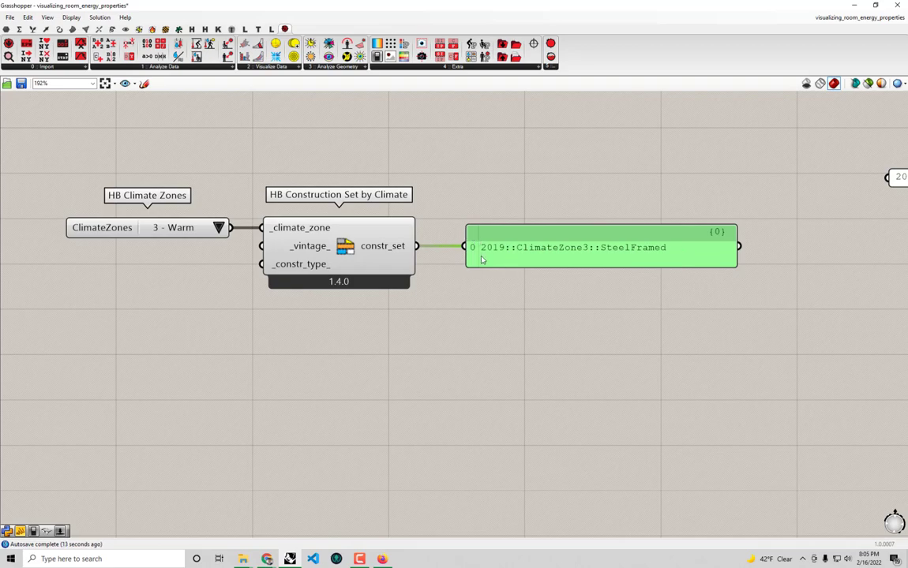
- Compare the constr_set panel with the room's program panel, and nudge the constr_set panel closer to its component
scroll(481, 260, "down", 3)
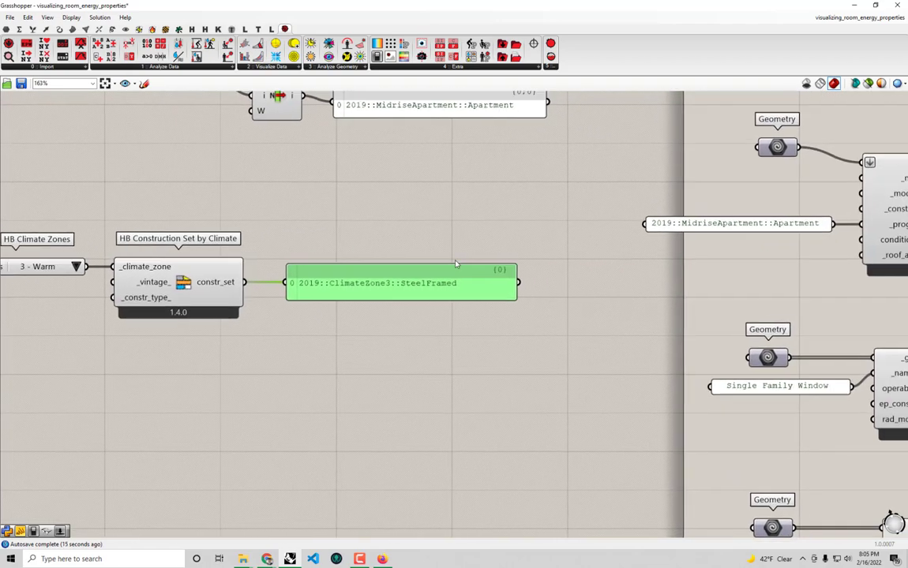
left_click(683, 225)
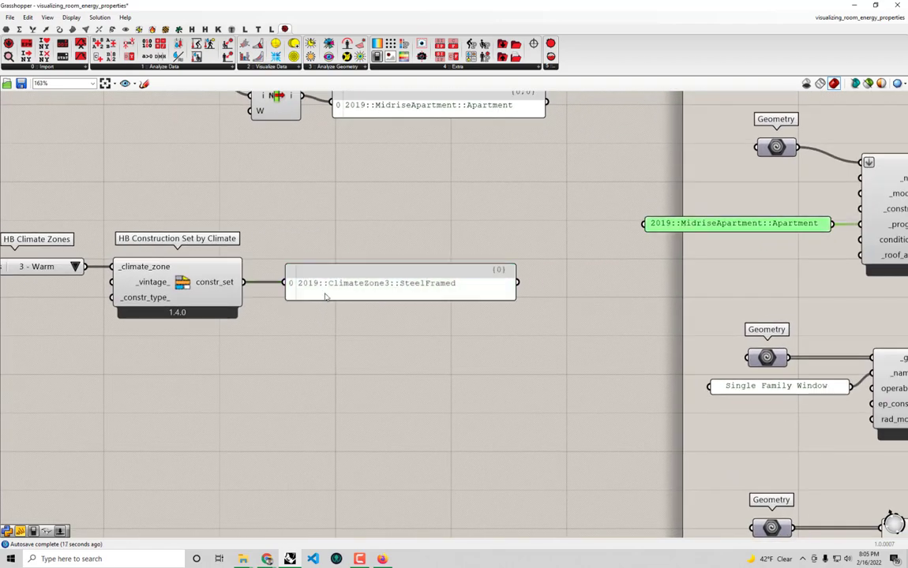
right_click_drag(291, 267, 375, 280)
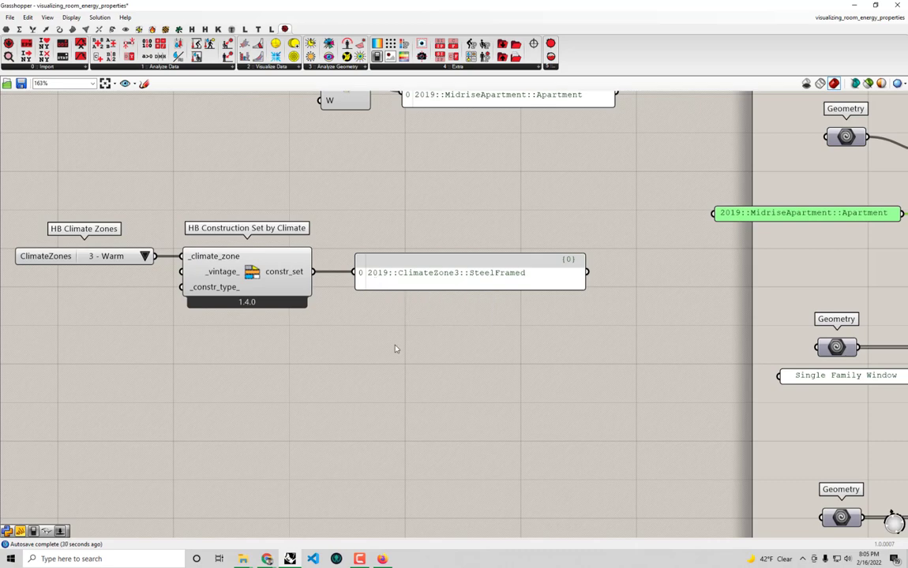
left_click(416, 332)
right_click_drag(418, 329, 480, 333)
left_click_drag(450, 286, 425, 270)
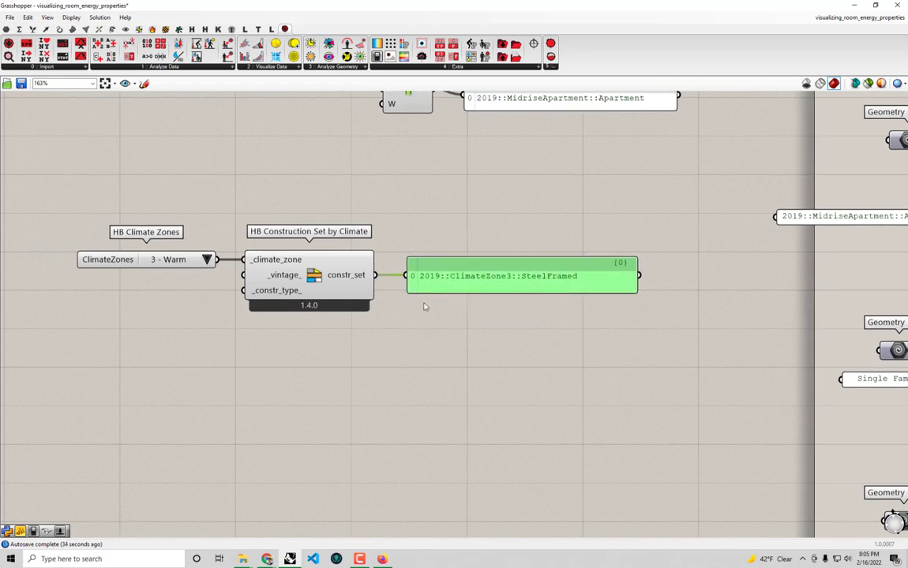
left_click(565, 364)
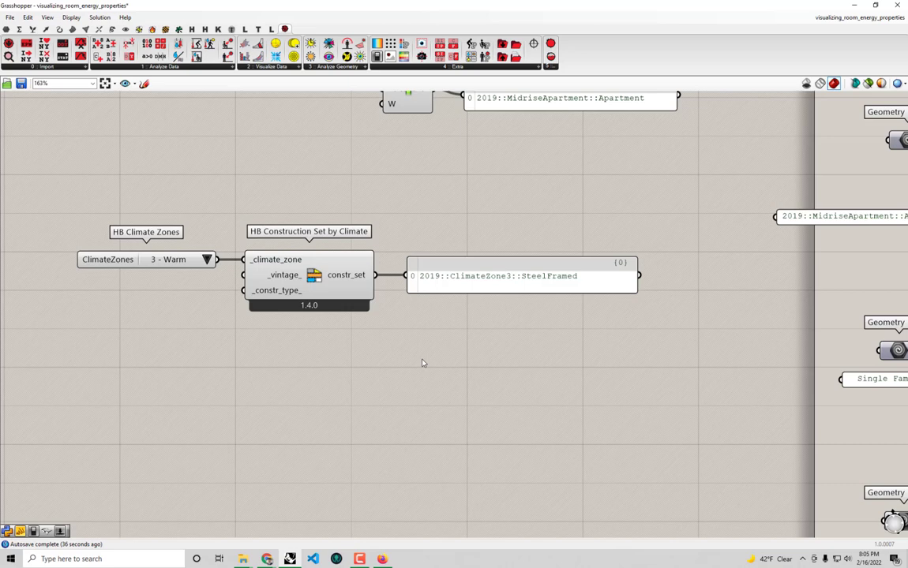
right_click_drag(260, 251, 310, 252)
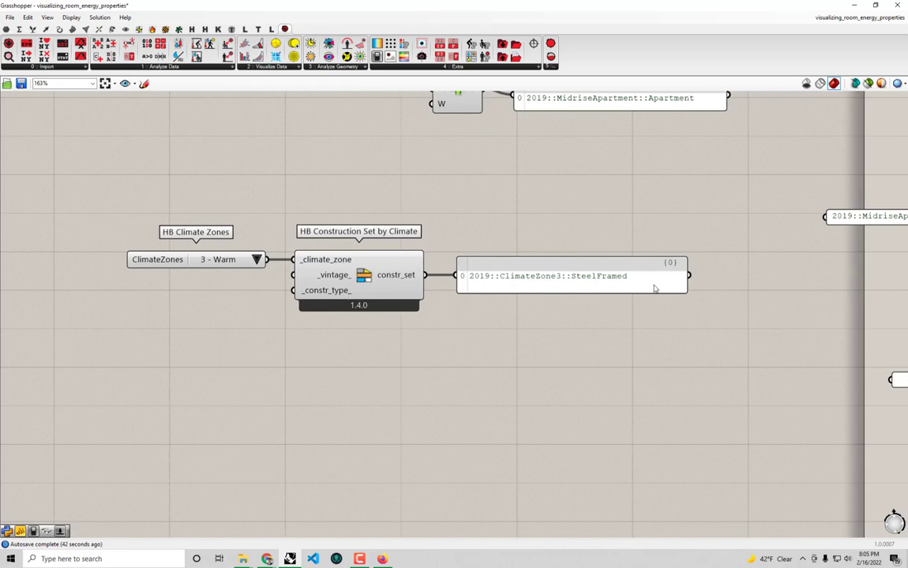
- Add an HB Construction Types list, choose WoodFramed, and connect it to the _constr_type_ input of HB Construction Set by Climate
left_click(152, 30)
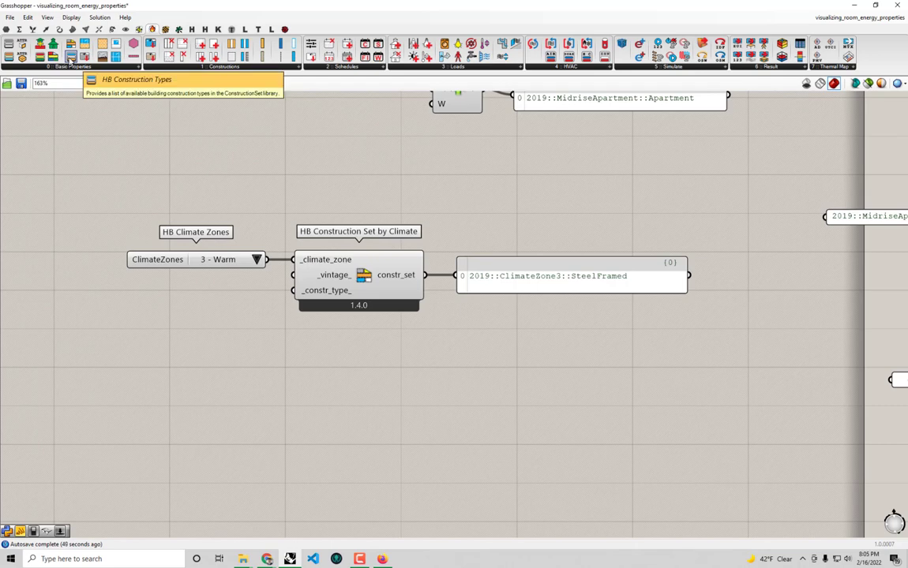
left_click_drag(70, 60, 146, 292)
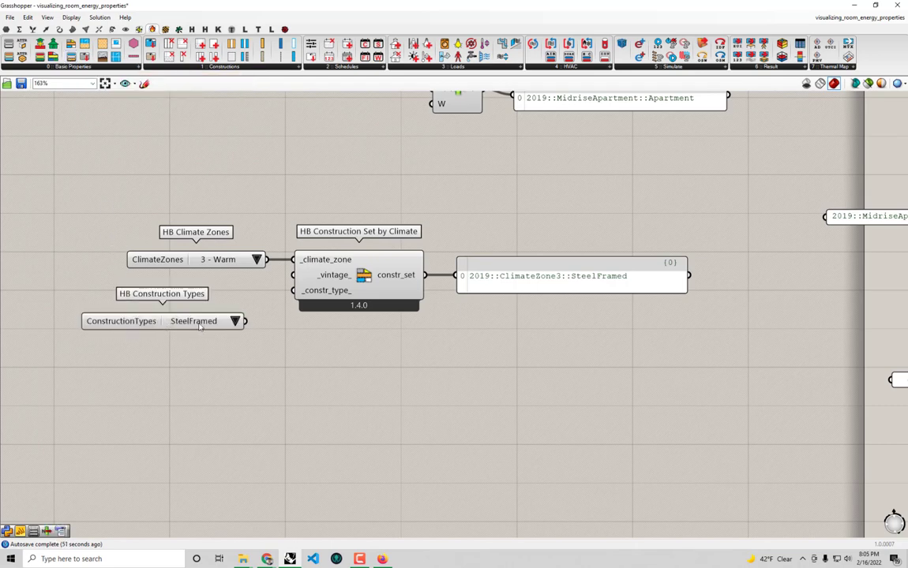
left_click_drag(200, 326, 226, 338)
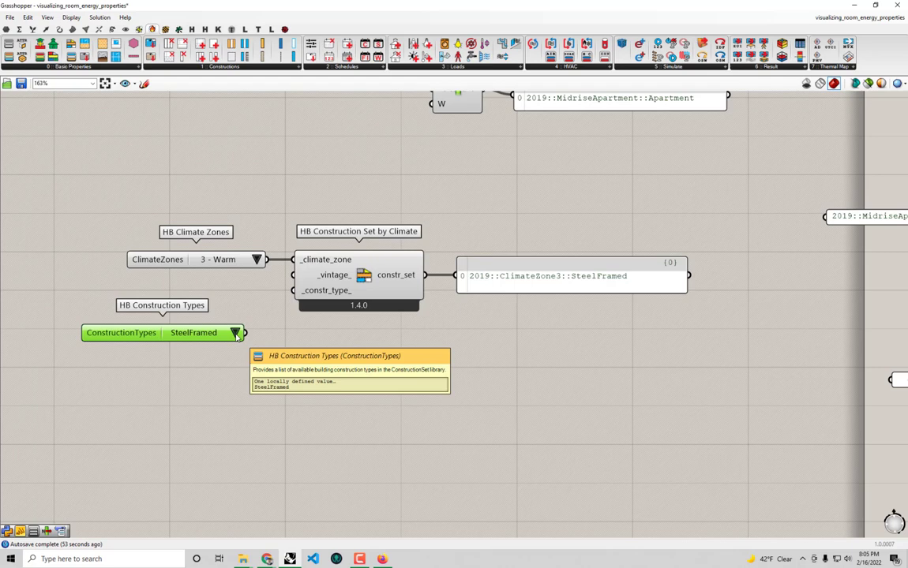
left_click(235, 333)
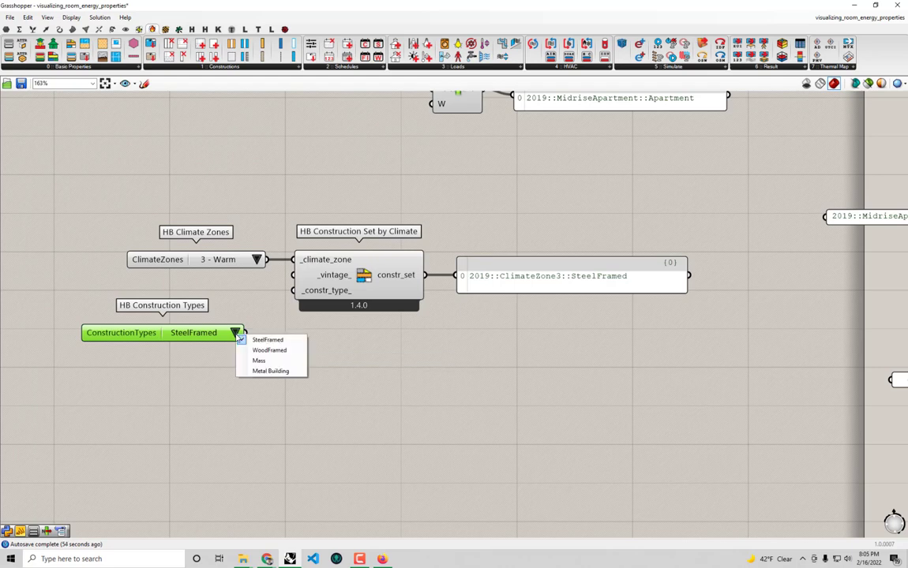
left_click(289, 356)
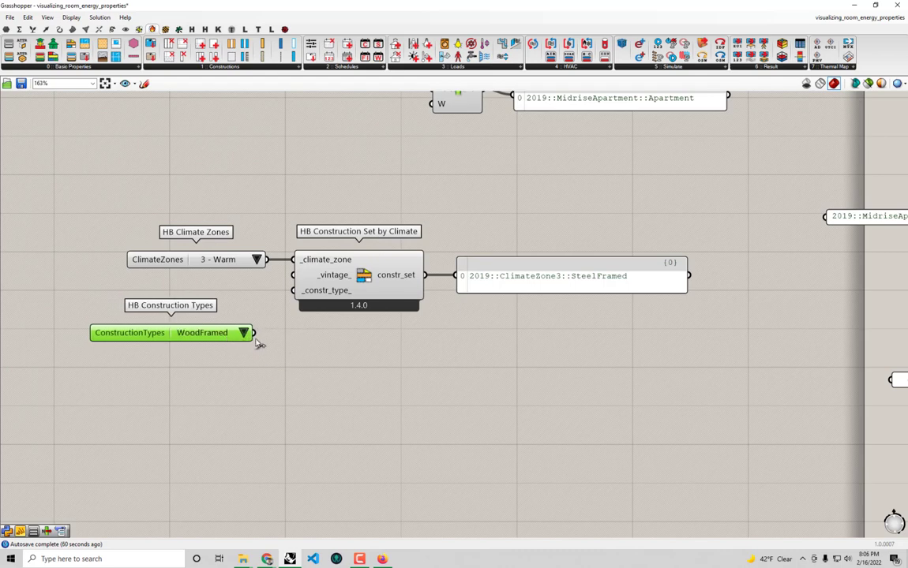
left_click_drag(254, 333, 293, 290)
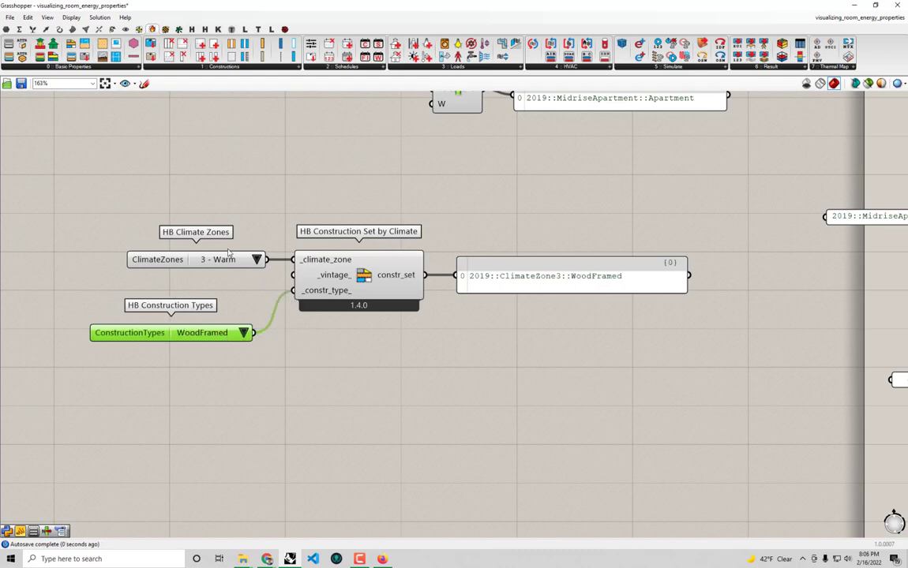
- Arrange the climate zones list above and the construction types list below the inputs of HB Construction Set by Climate
left_click(213, 259)
left_click_drag(213, 259, 205, 218)
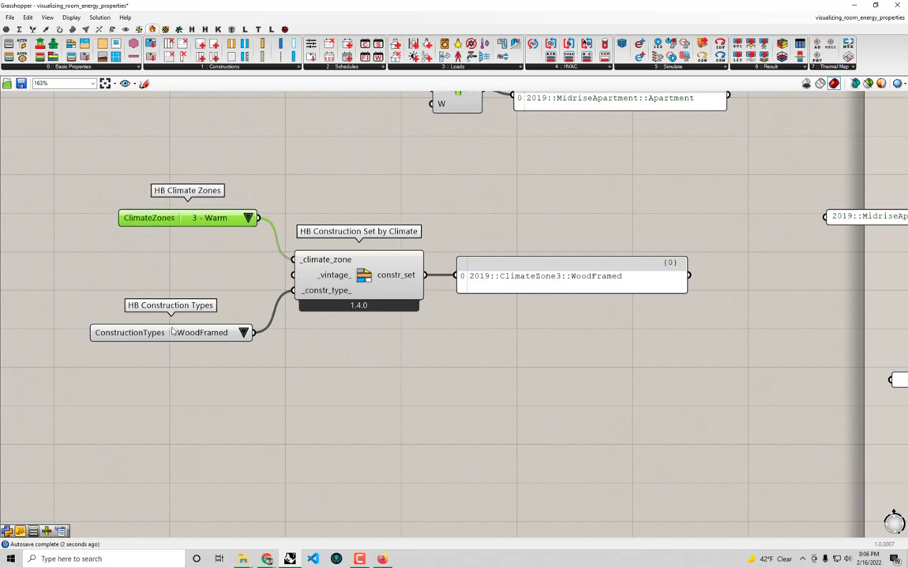
left_click_drag(172, 333, 179, 332)
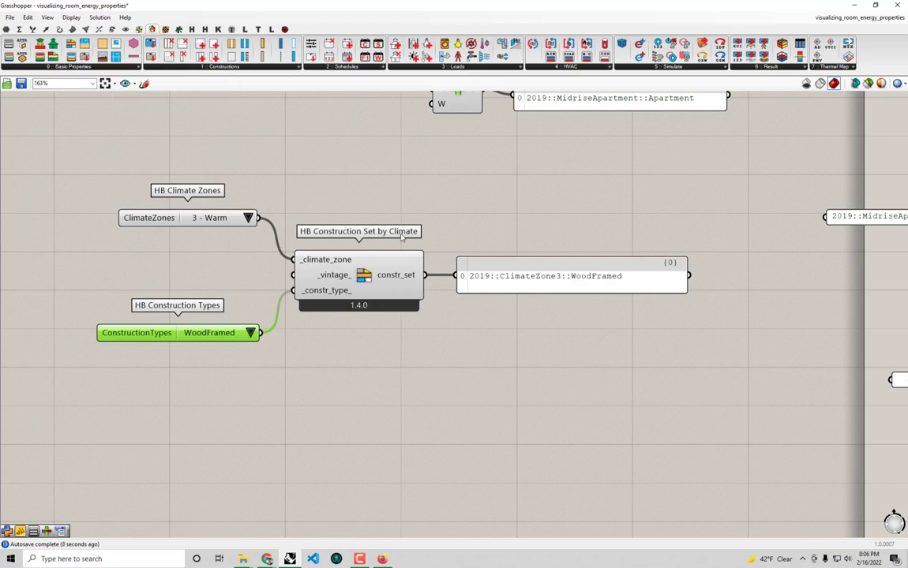
- Move HB Construction Set by Climate and its two input lists closer to the room components, with the constr_set panel placed below them
scroll(505, 269, "down", 2)
left_click_drag(505, 270, 526, 357)
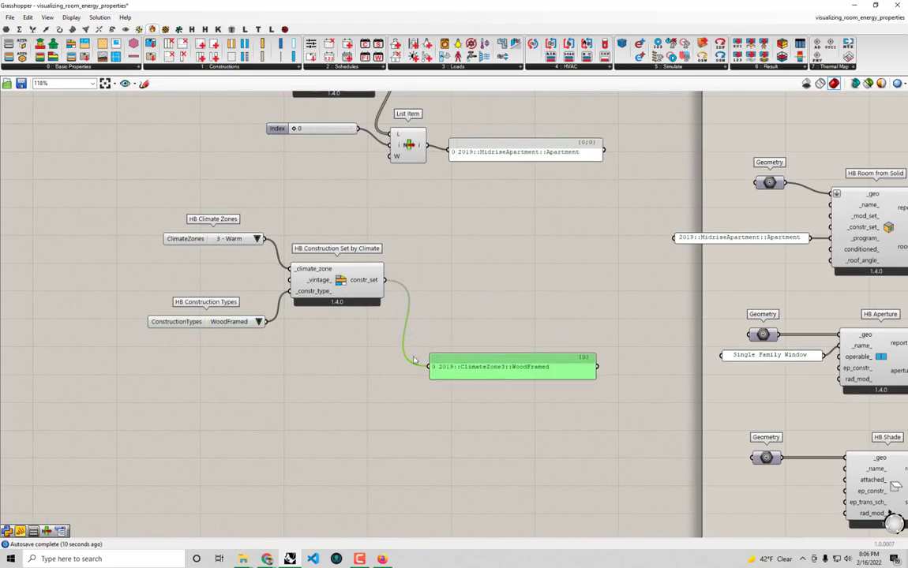
left_click_drag(405, 355, 229, 239)
right_click_drag(496, 323, 427, 320)
scroll(442, 360, "up", 1)
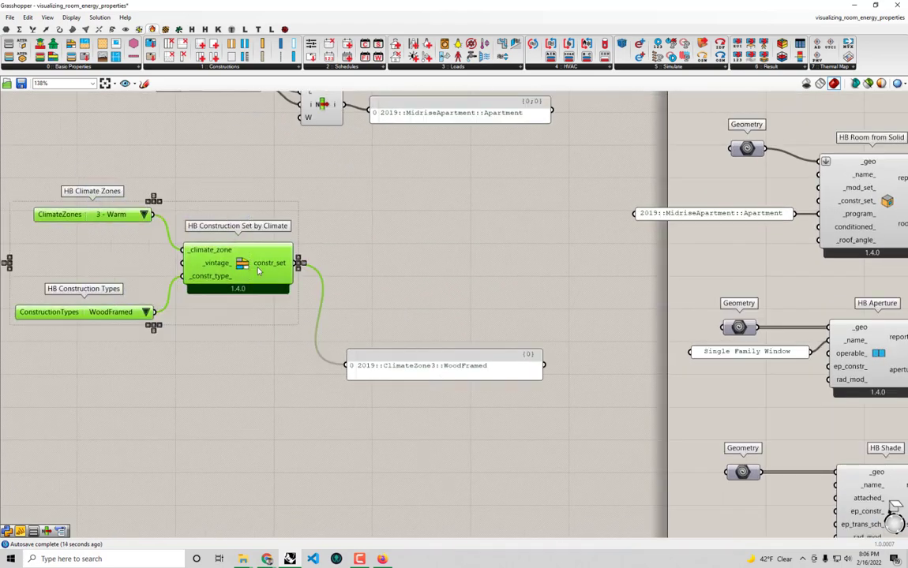
left_click_drag(234, 244, 486, 230)
right_click_drag(549, 310, 416, 319)
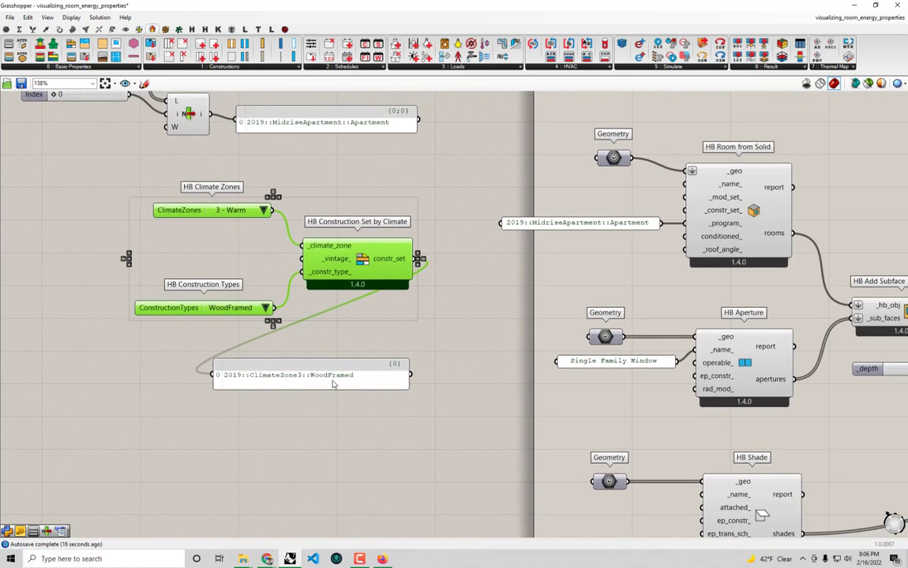
left_click_drag(333, 380, 443, 386)
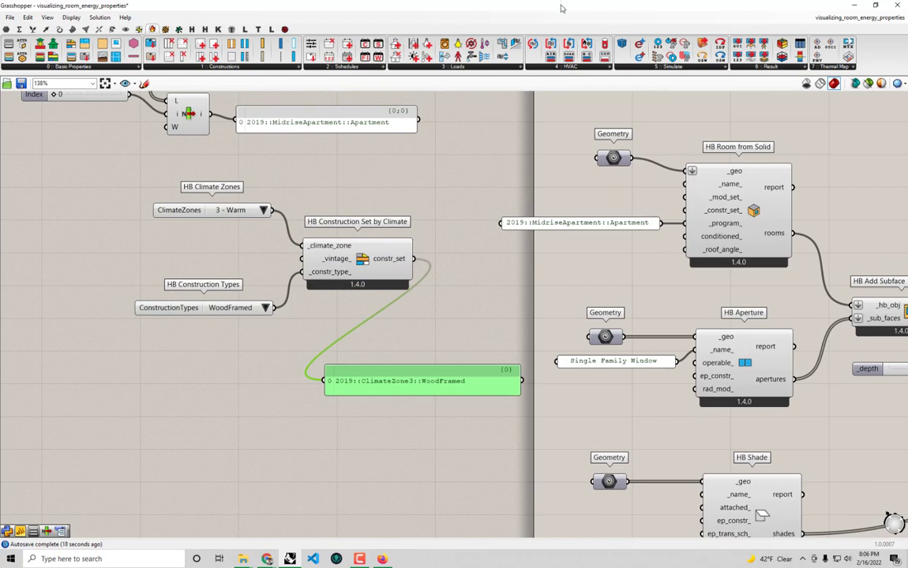
- Restore the Grasshopper window beside the Rhino viewport, and bring the climate zones and construction types lists closer together vertically
left_click_drag(510, 6, 906, 86)
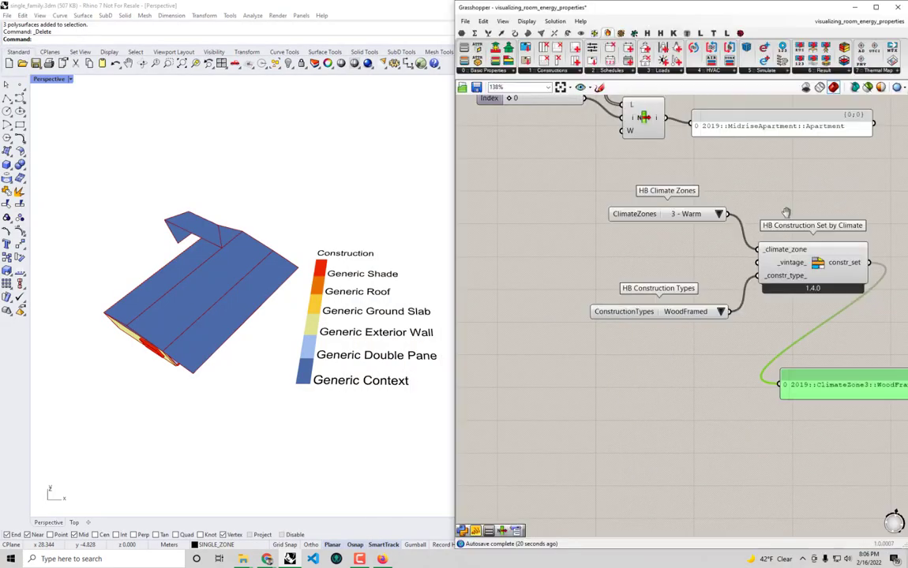
right_click_drag(900, 228, 687, 235)
scroll(687, 236, "down", 2)
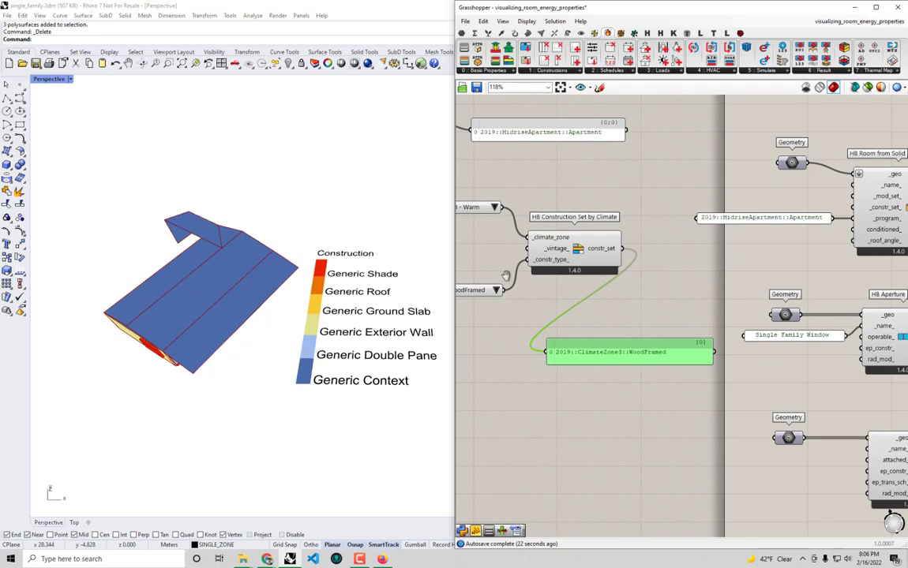
right_click_drag(505, 275, 550, 280)
left_click_drag(510, 215, 511, 239)
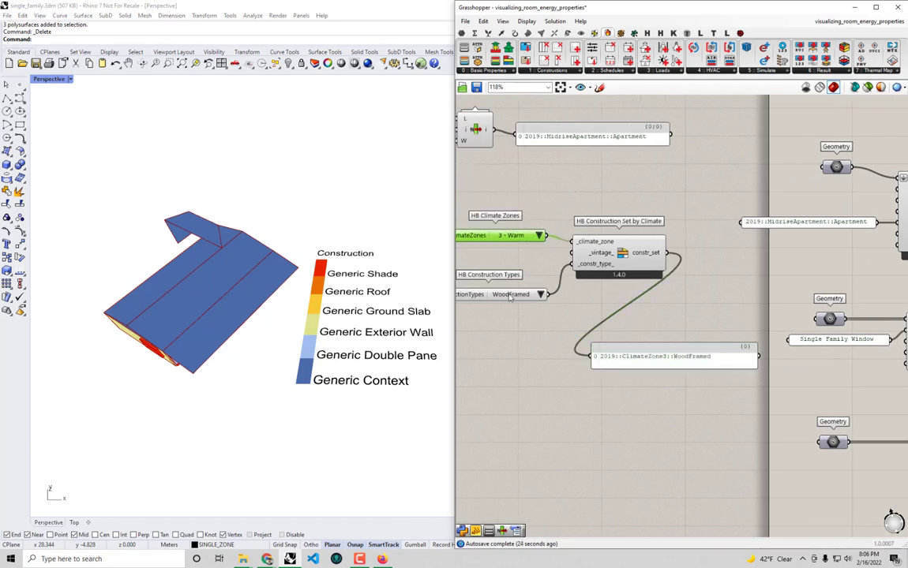
left_click_drag(510, 299, 508, 268)
- Select HB Color Face Attributes to highlight its preview, and connect constr_set to the _constr_set_ input of HB Room from Solid
right_click_drag(731, 224, 538, 221)
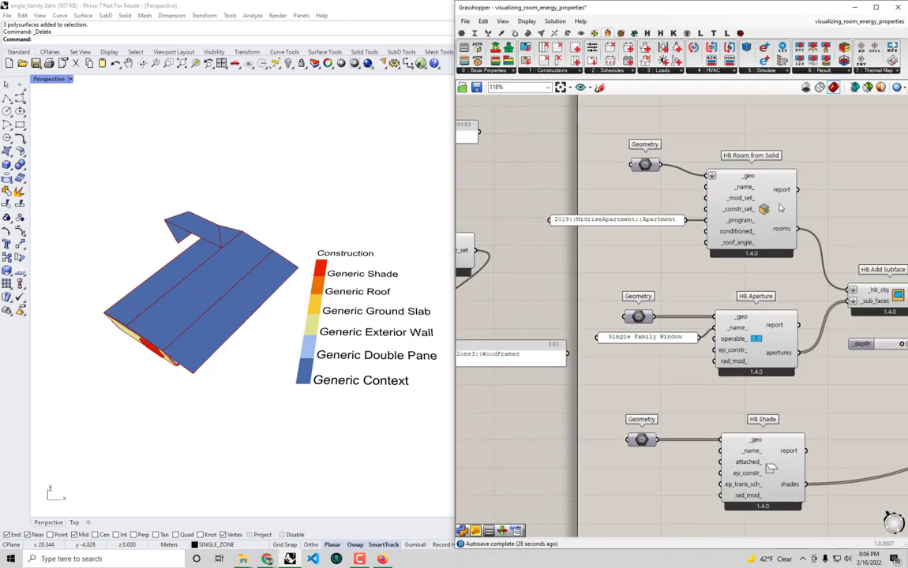
scroll(777, 206, "up", 1)
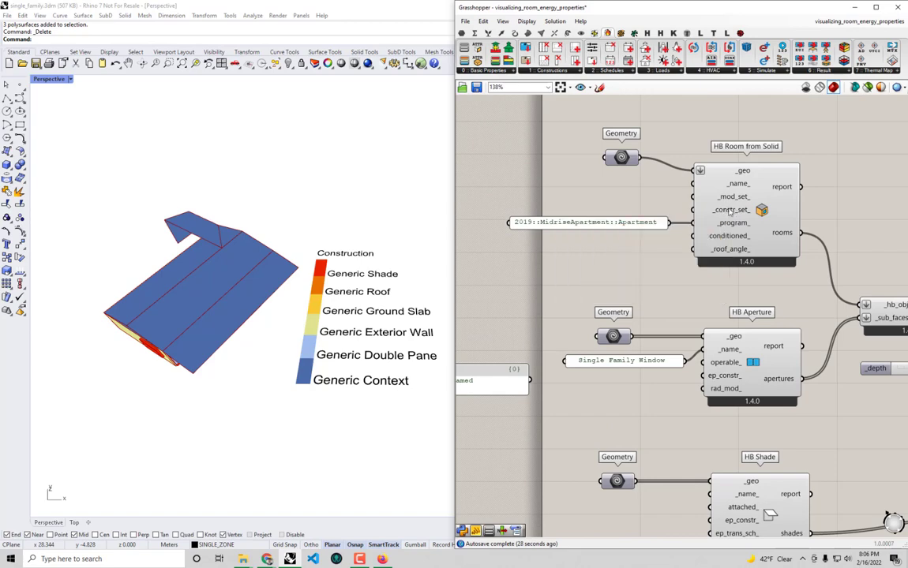
scroll(742, 210, "down", 3)
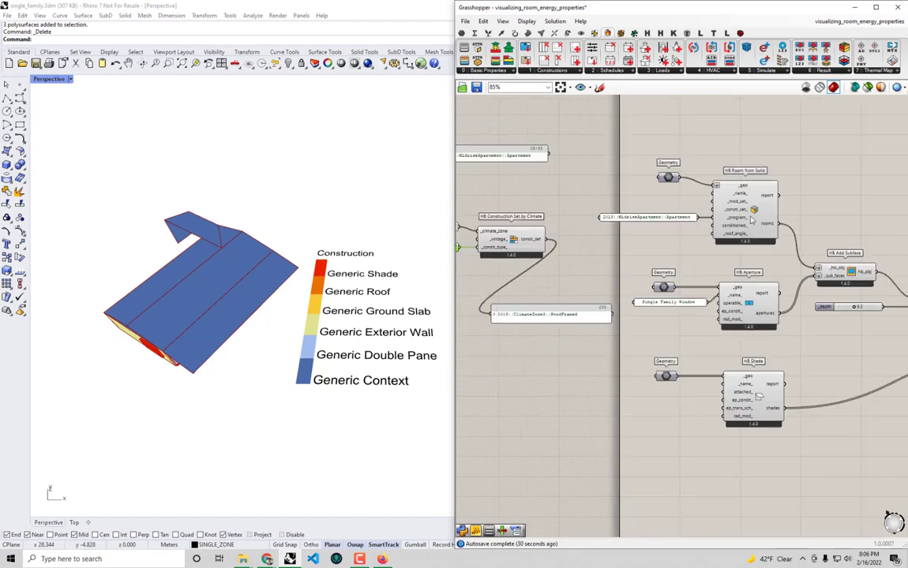
right_click_drag(821, 223, 382, 89)
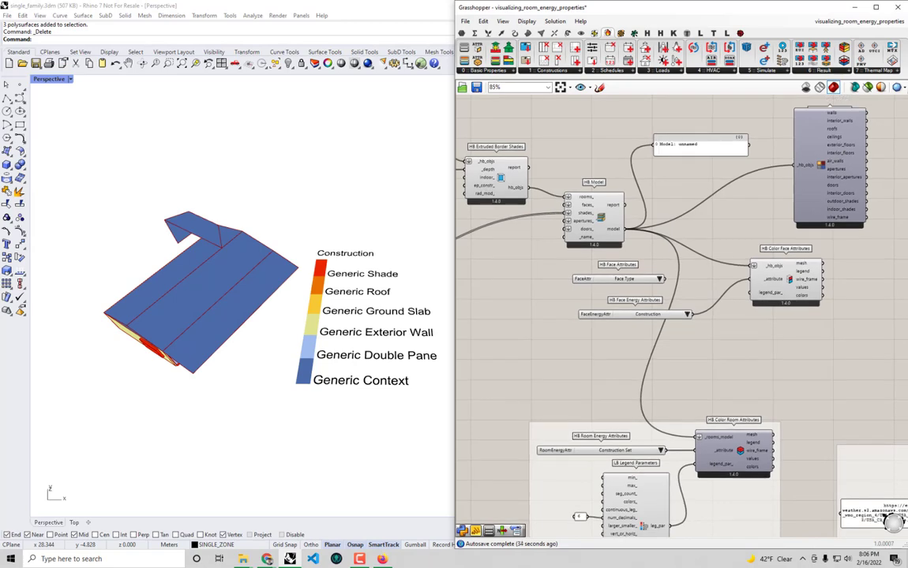
left_click(792, 287)
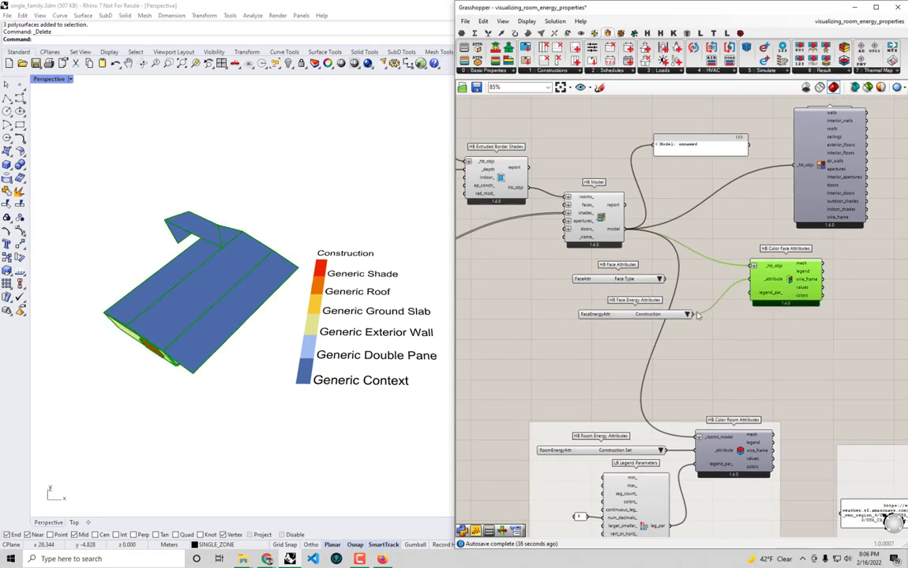
right_click_drag(518, 278, 707, 286)
right_click_drag(482, 223, 761, 275)
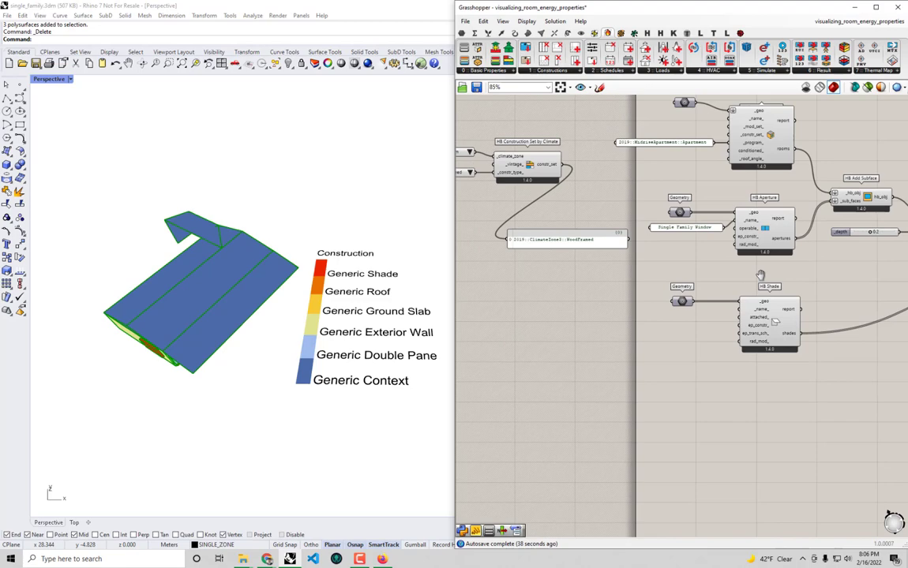
mouse_move(611, 213)
right_mouse_down()
mouse_move(729, 272)
mouse_move(673, 238)
right_mouse_up()
scroll(755, 215, "up", 1)
left_click_drag(607, 224, 803, 189)
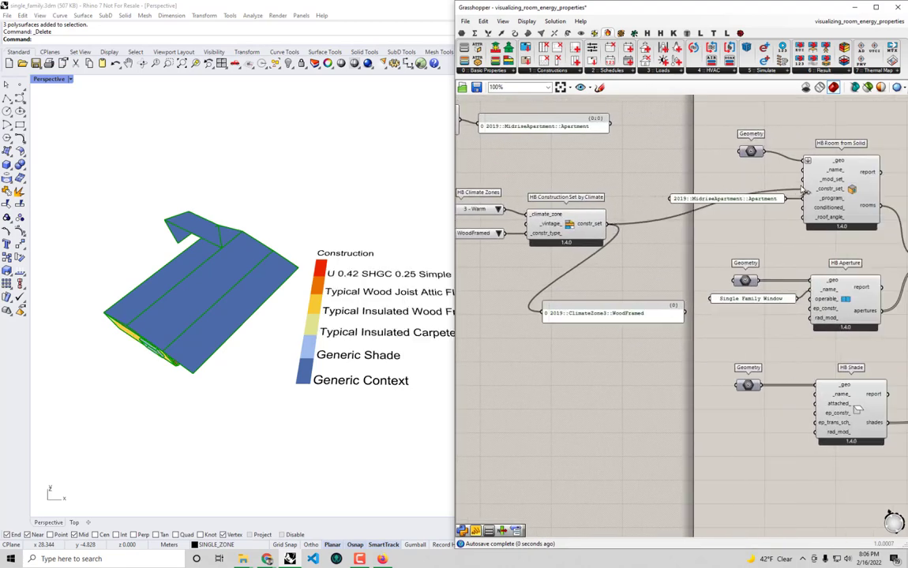
- Examine the Construction legend beside the model in the Rhino viewport, reading the names of the newly assigned constructions
right_click_drag(363, 264, 256, 225)
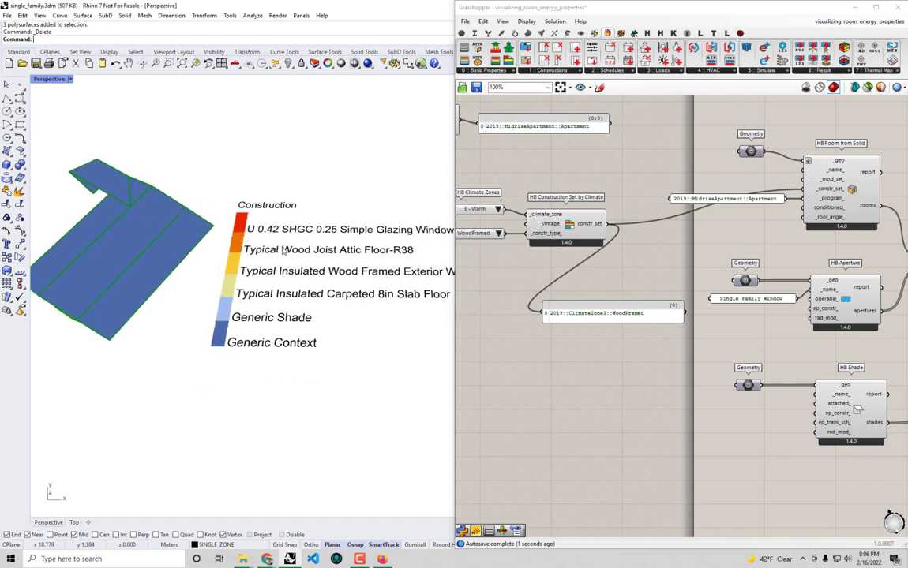
scroll(276, 340, "up", 2)
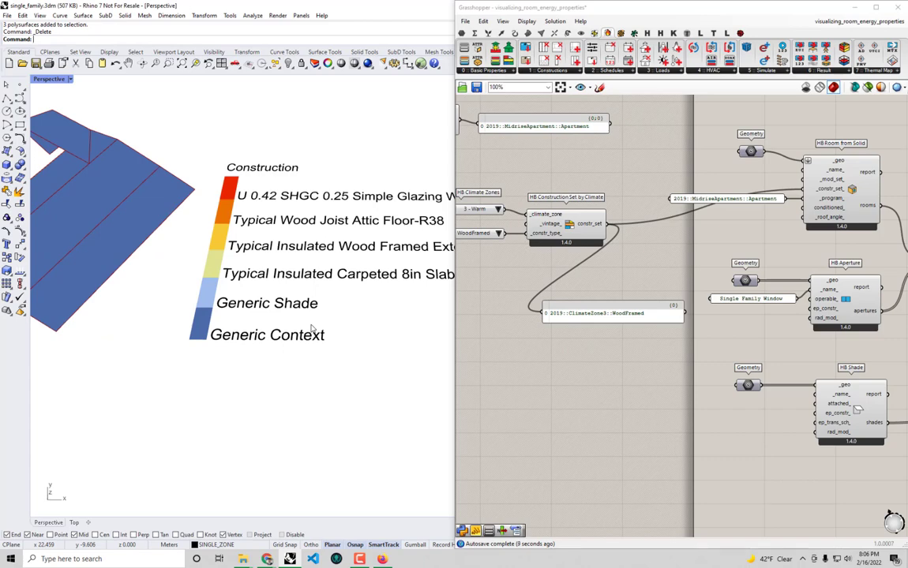
scroll(312, 330, "up", 3)
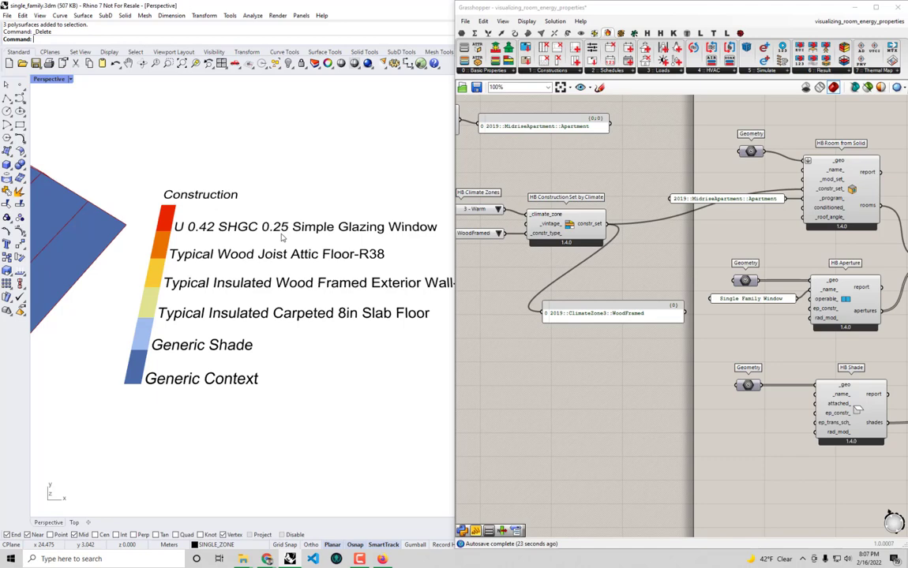
scroll(277, 214, "up", 1)
scroll(175, 200, "down", 1)
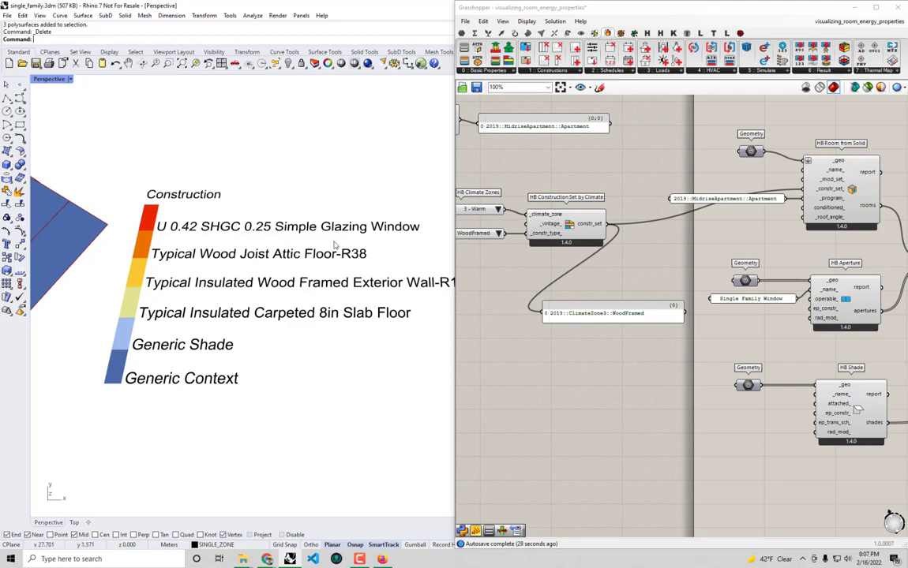
right_click_drag(209, 250, 205, 261)
scroll(175, 206, "up", 1)
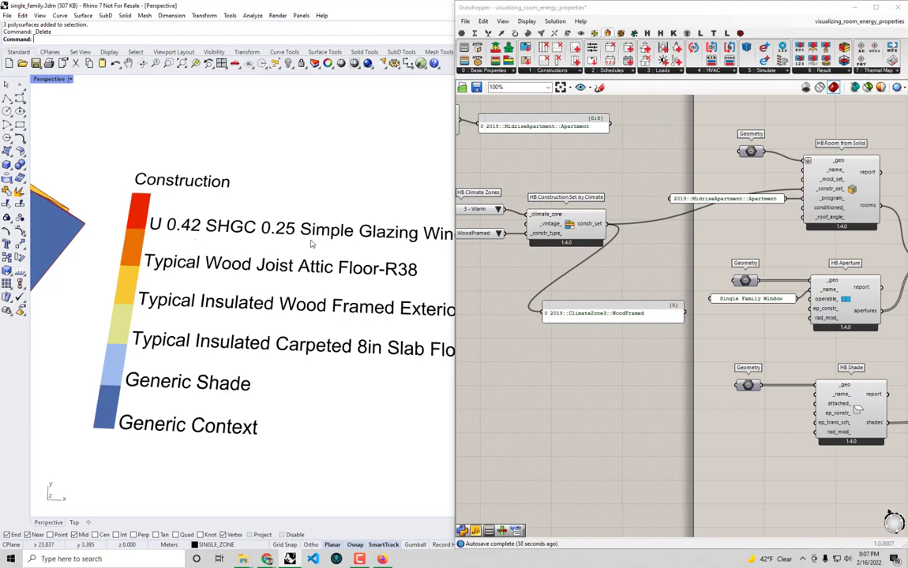
right_click_drag(273, 221, 255, 251)
- Set the HB Face Energy Attributes list to R-Value [m2-K/W] and view the colored model with its legend
right_click_drag(672, 283, 552, 250)
scroll(805, 293, "down", 2)
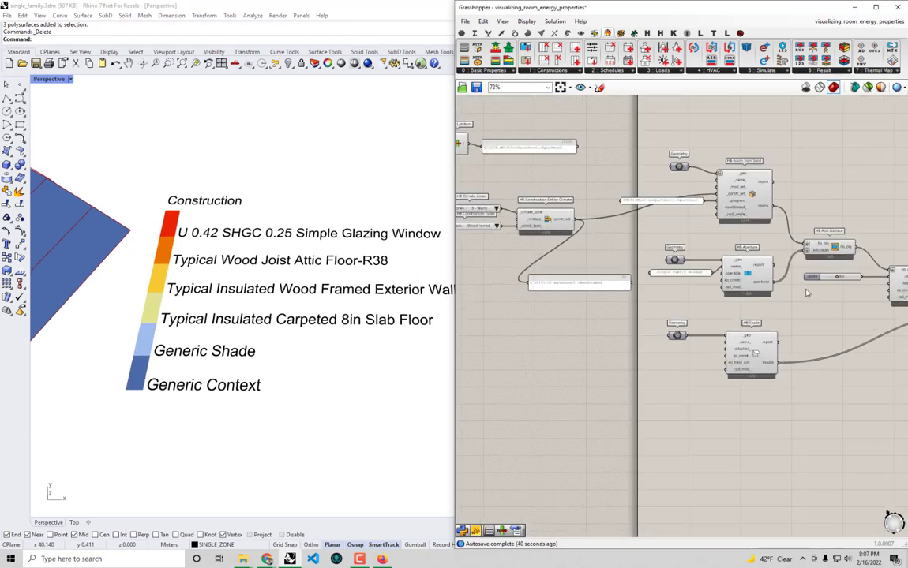
right_click_drag(807, 294, 639, 253)
right_click_drag(863, 277, 604, 206)
right_click_drag(676, 281, 642, 270)
scroll(642, 270, "up", 2)
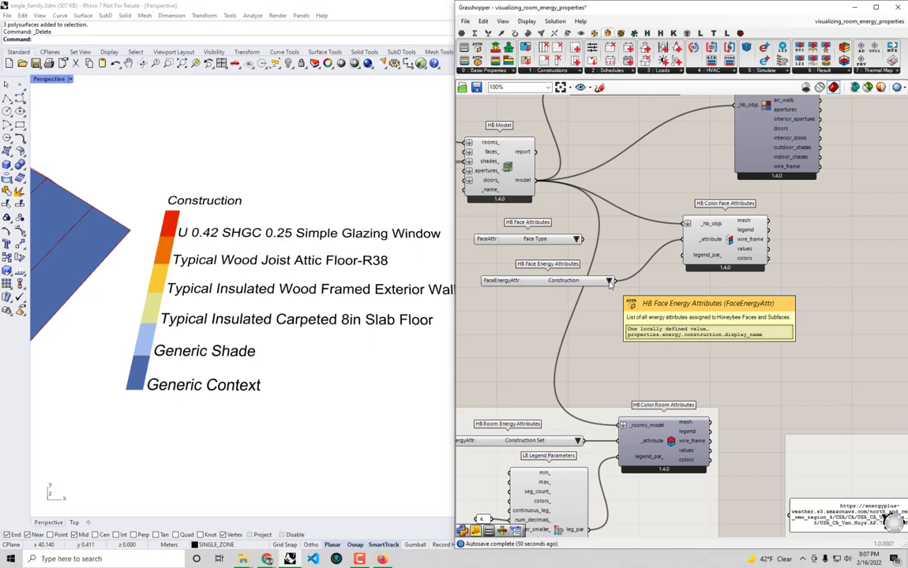
left_click(610, 281)
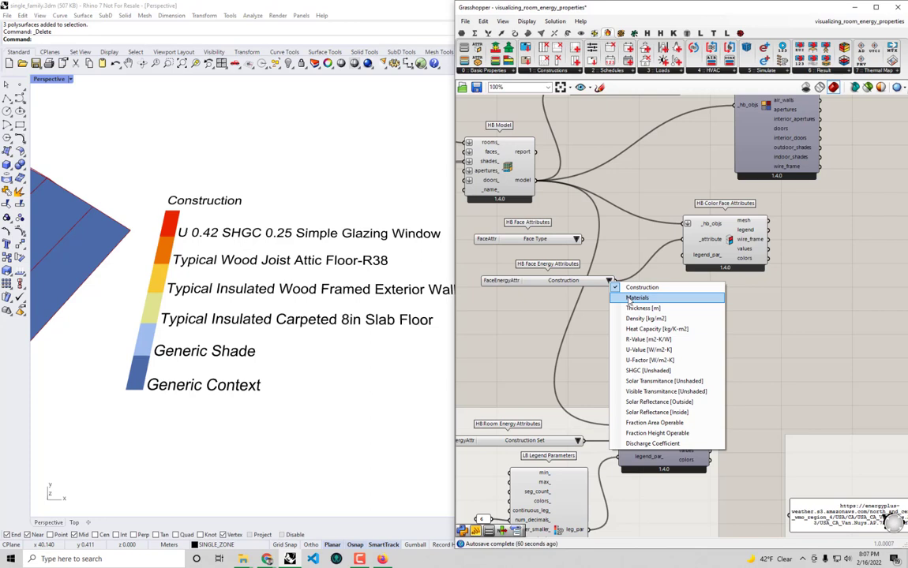
left_click(652, 340)
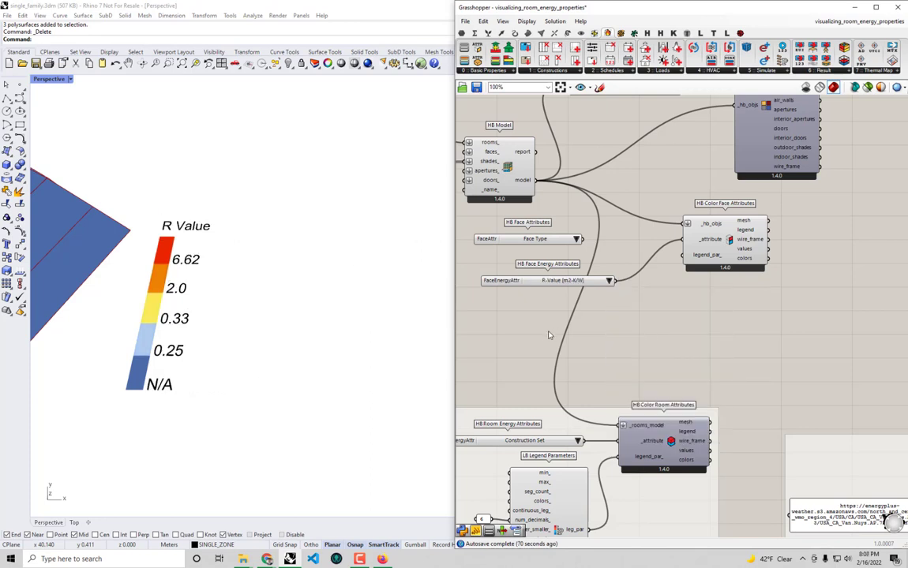
right_click_drag(252, 329, 385, 335, "shift")
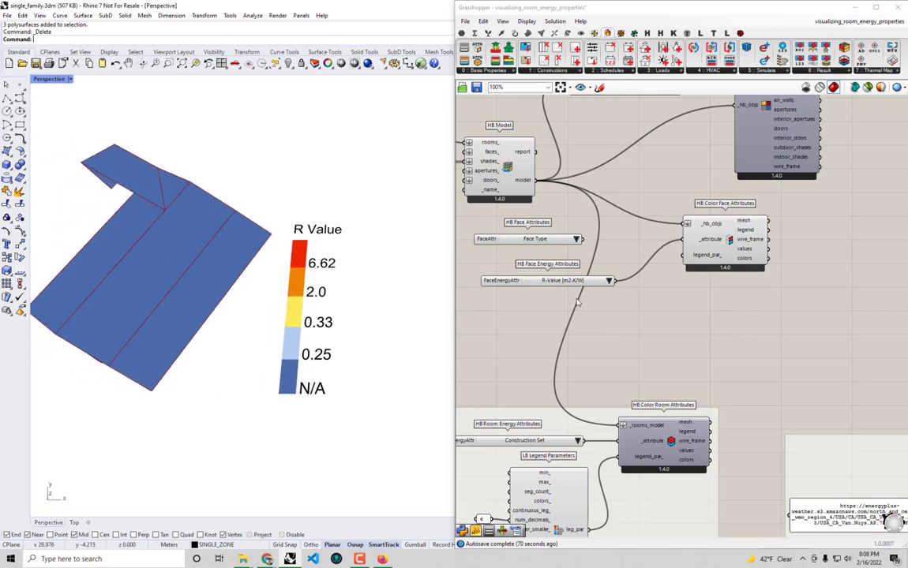
- Switch the HB Face Energy Attributes list to U-Factor [W/m2-K]
left_click(609, 281)
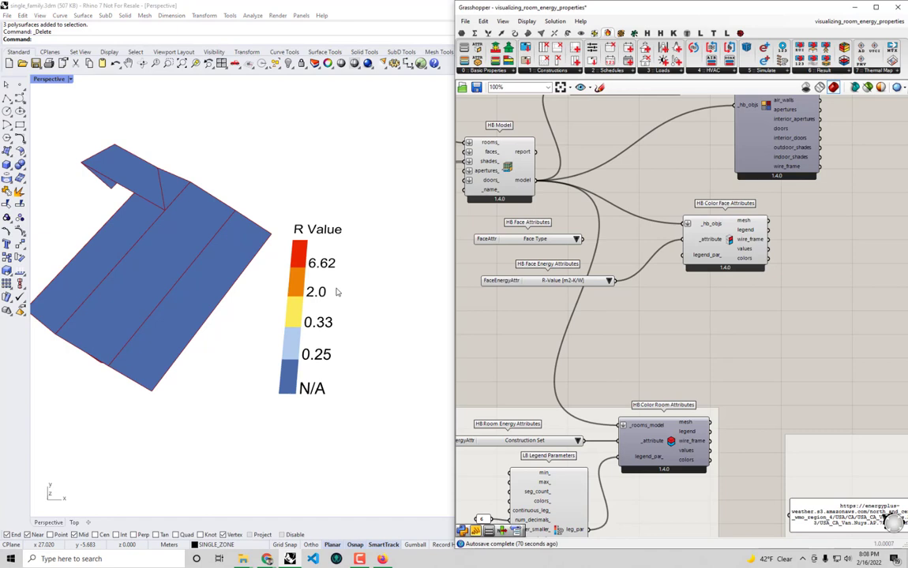
left_click(608, 281)
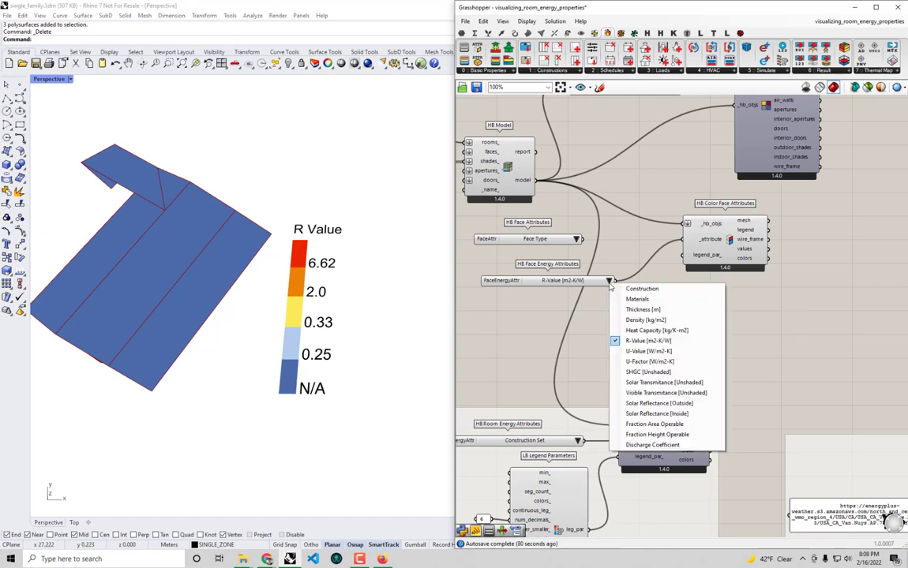
left_click(652, 361)
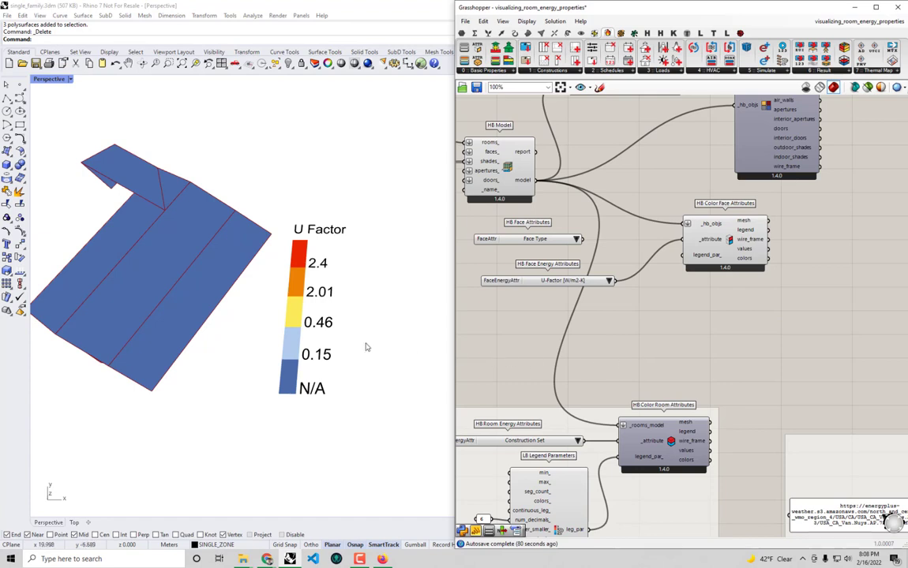
- Set the HB Face Energy Attributes list to Construction
right_click_drag(367, 346, 363, 326)
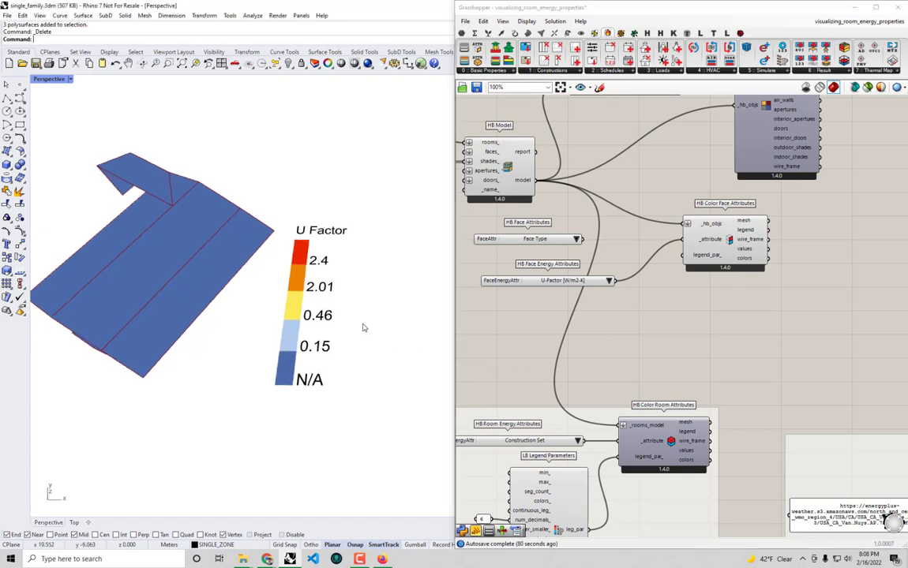
left_click(608, 281)
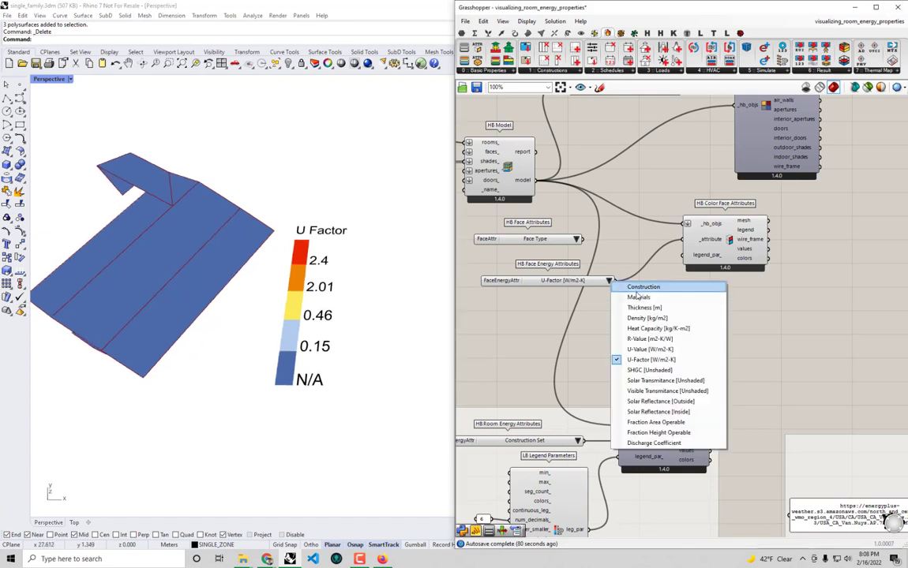
left_click(642, 287)
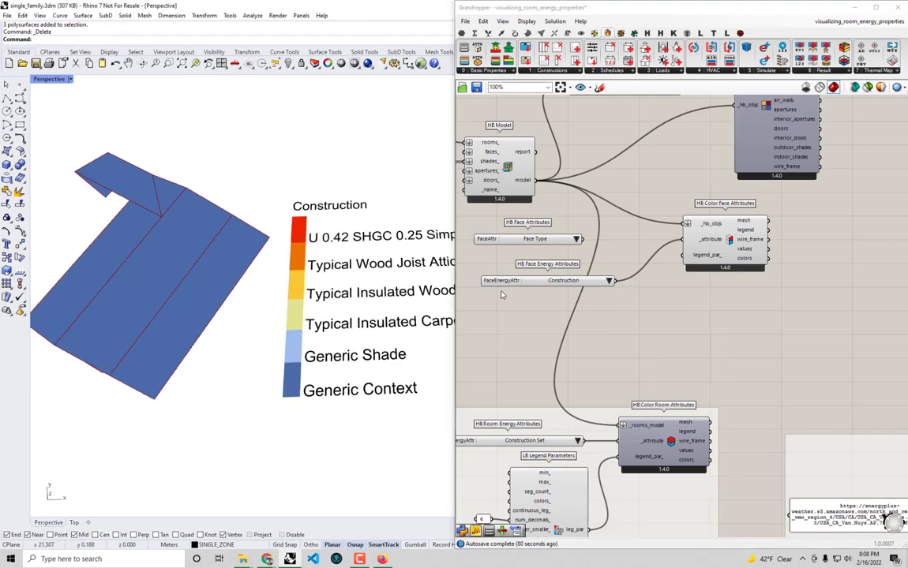
- Examine the Construction legend and the colored faces of the model in the Rhino viewport, reading the construction names
right_click_drag(618, 276, 600, 292)
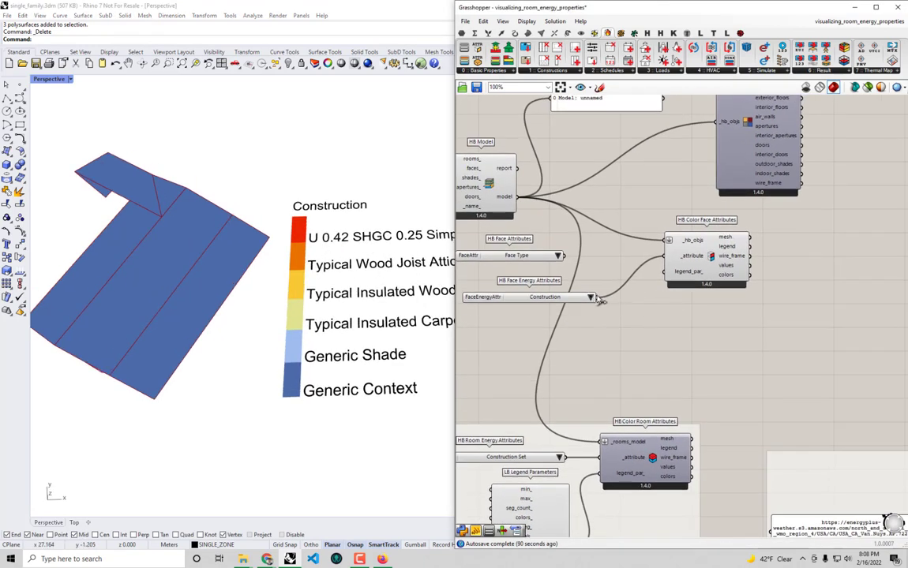
scroll(192, 330, "up", 4)
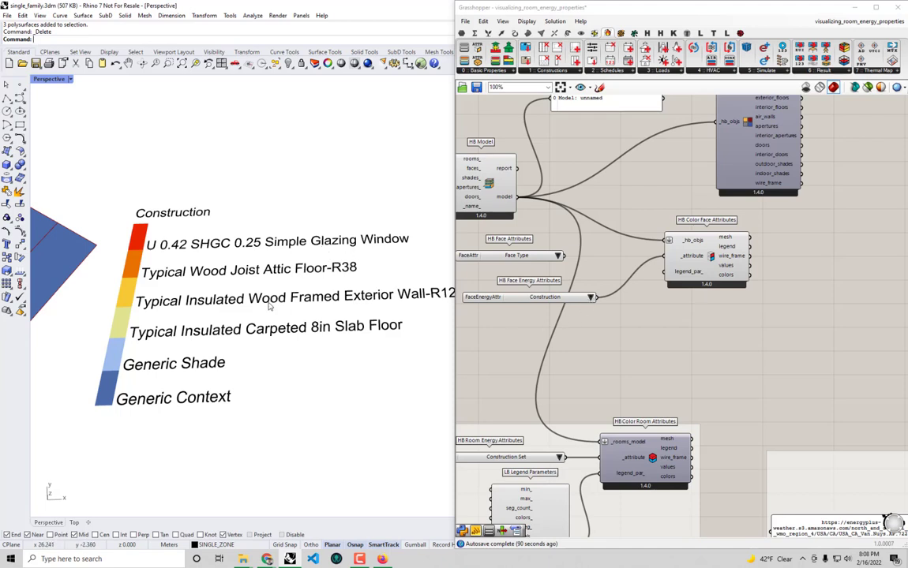
mouse_move(356, 314)
right_mouse_down("shift")
mouse_move(329, 317)
mouse_move(347, 322)
right_mouse_up("shift")
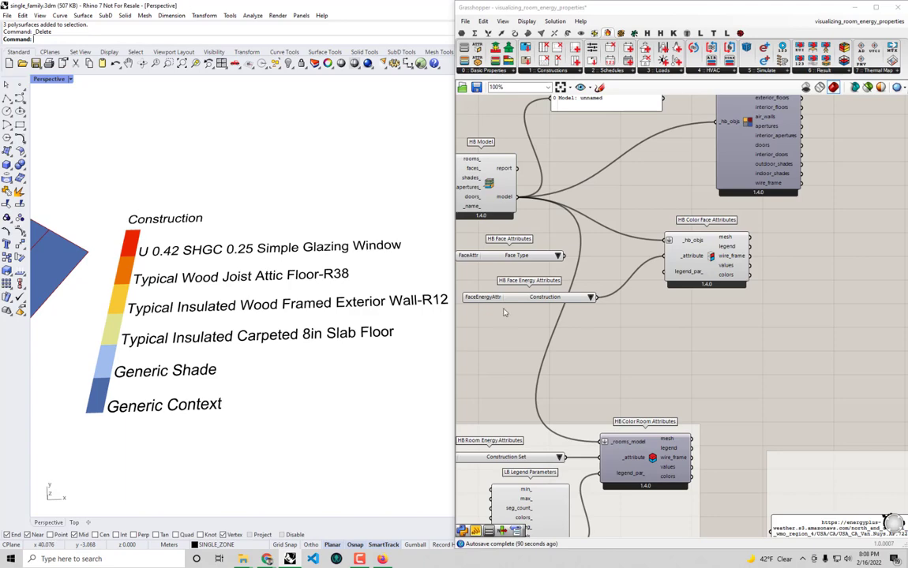
left_click(590, 299)
left_click(570, 330)
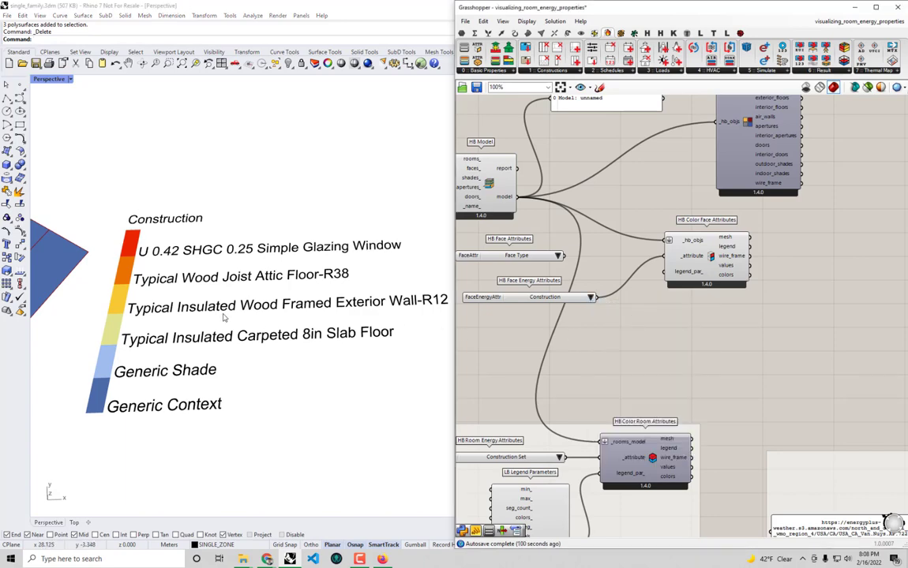
right_click_drag(210, 315, 407, 337, "shift")
scroll(320, 316, "down", 3)
right_click_drag(322, 312, 346, 288)
right_click_drag(530, 284, 696, 298)
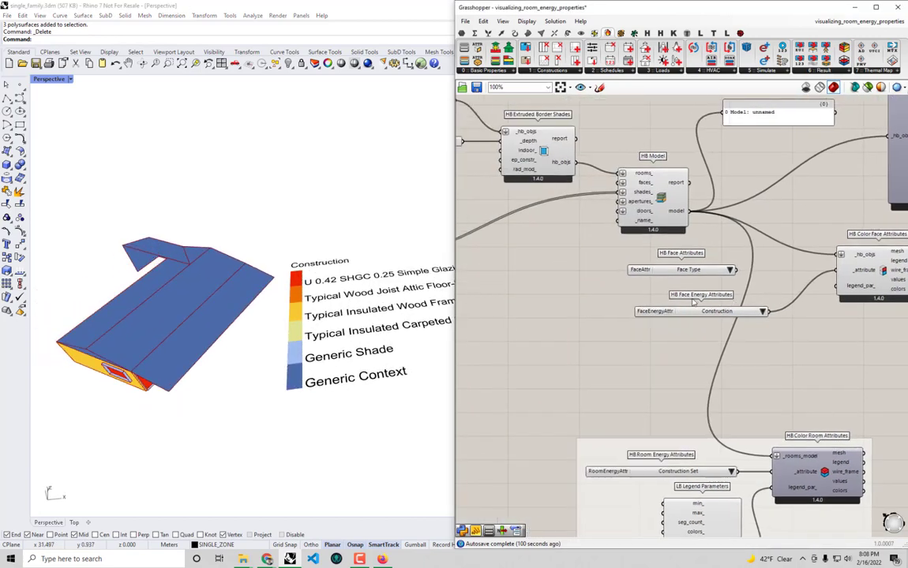
scroll(696, 299, "down", 1)
scroll(696, 298, "up", 1)
right_click_drag(340, 298, 248, 324)
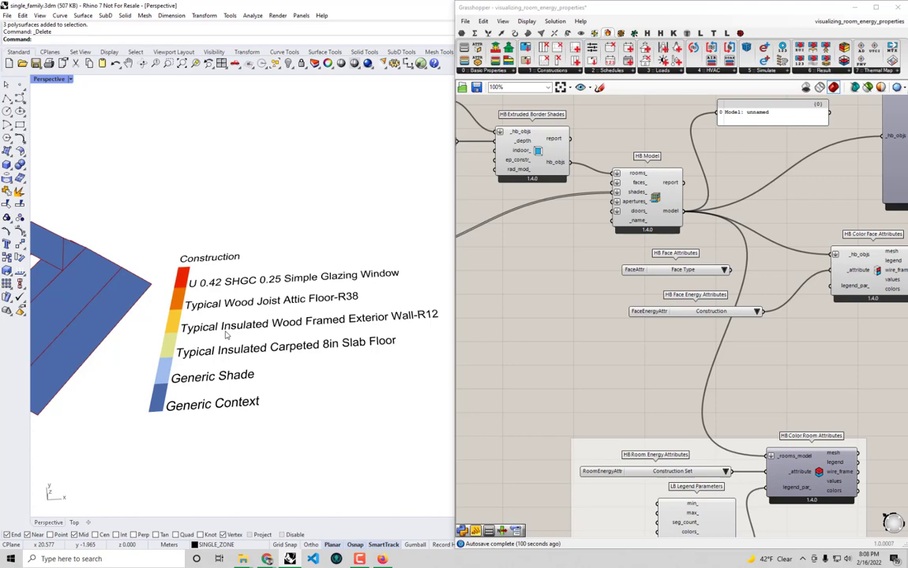
scroll(631, 292, "down", 3)
- Move the HB Climate Zones list up and the HB Construction Types list down to open a gap beside HB Construction Set by Climate
right_click_drag(746, 303, 785, 309)
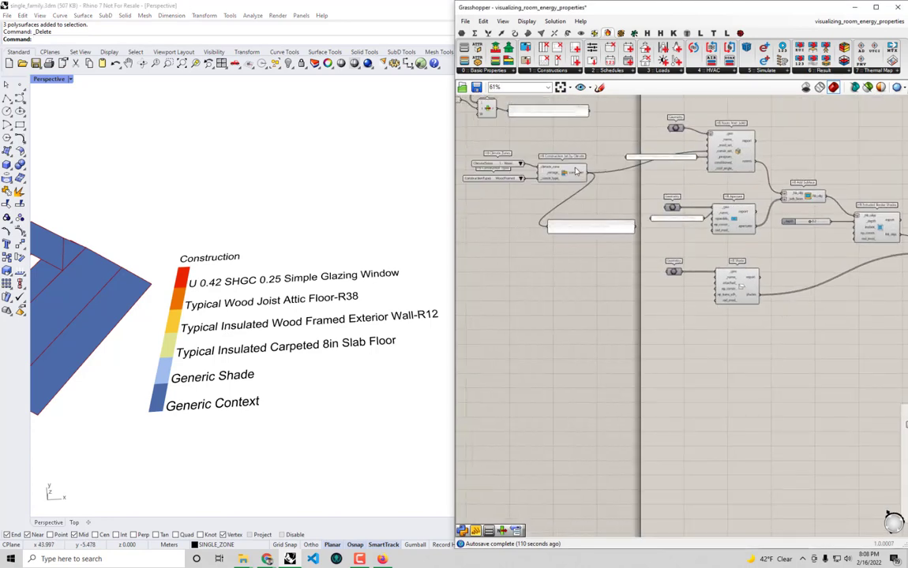
scroll(575, 168, "up", 3)
right_click_drag(635, 191, 736, 224)
scroll(595, 213, "up", 2)
left_click(567, 220)
left_click_drag(568, 220, 571, 237)
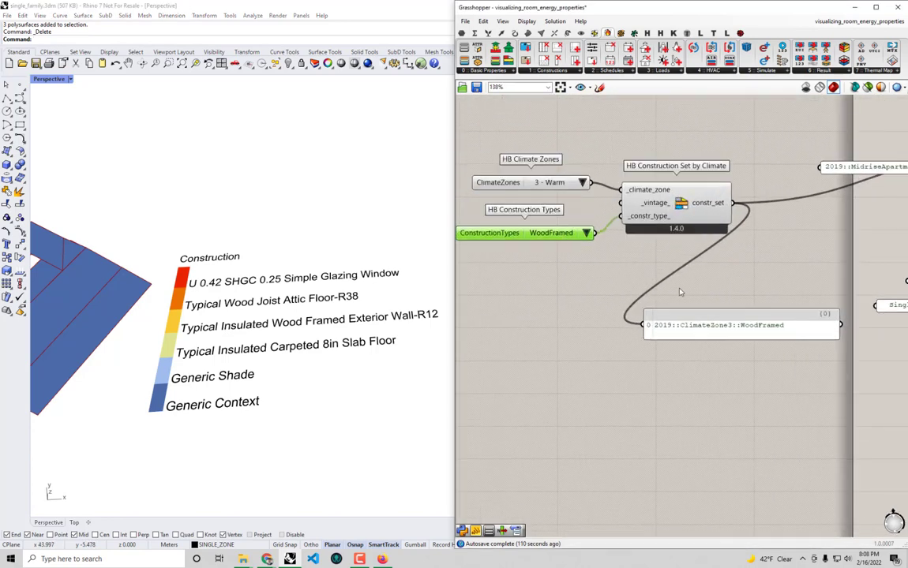
left_click(730, 326)
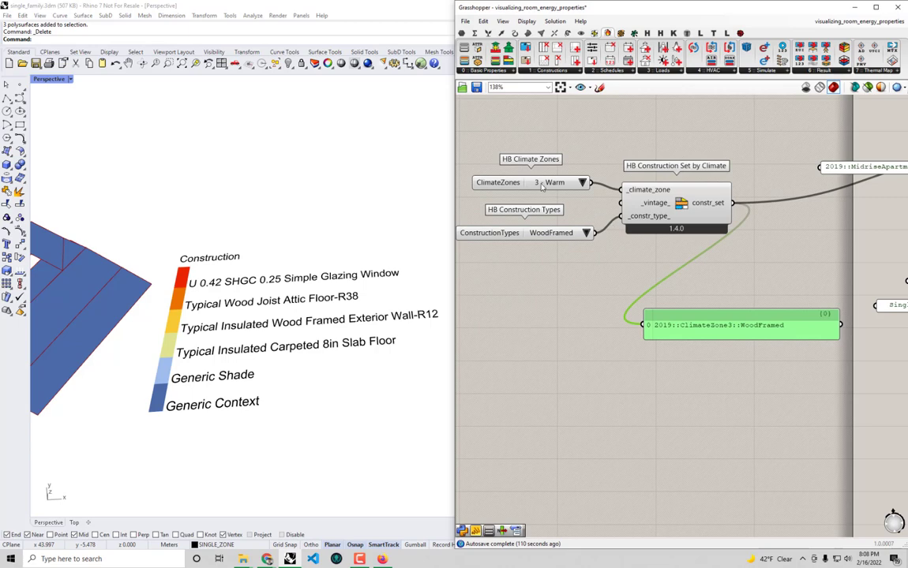
left_click_drag(542, 187, 540, 164)
left_click_drag(558, 241, 561, 251)
left_click(582, 199)
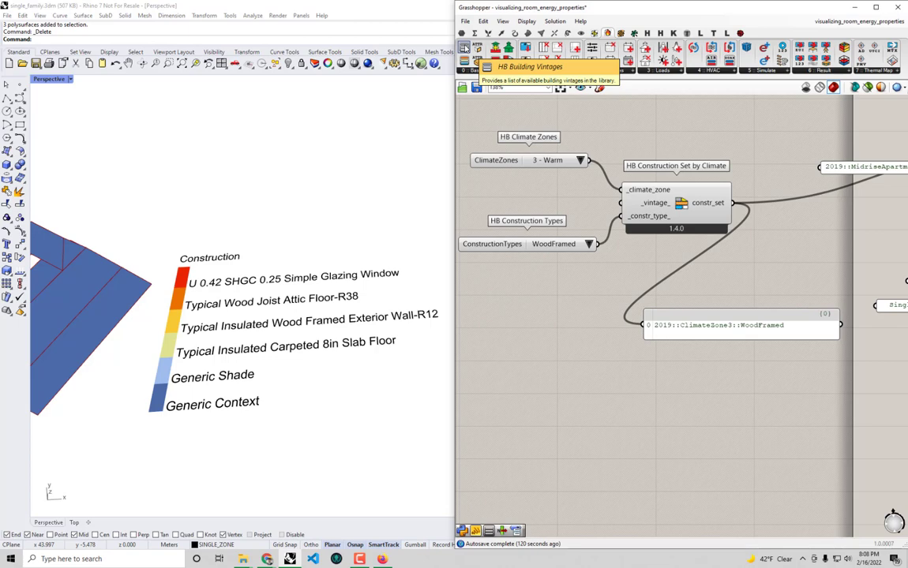
- Add an HB Building Vintages list and place it between the HB Climate Zones and HB Construction Types lists
left_click_drag(465, 48, 474, 175)
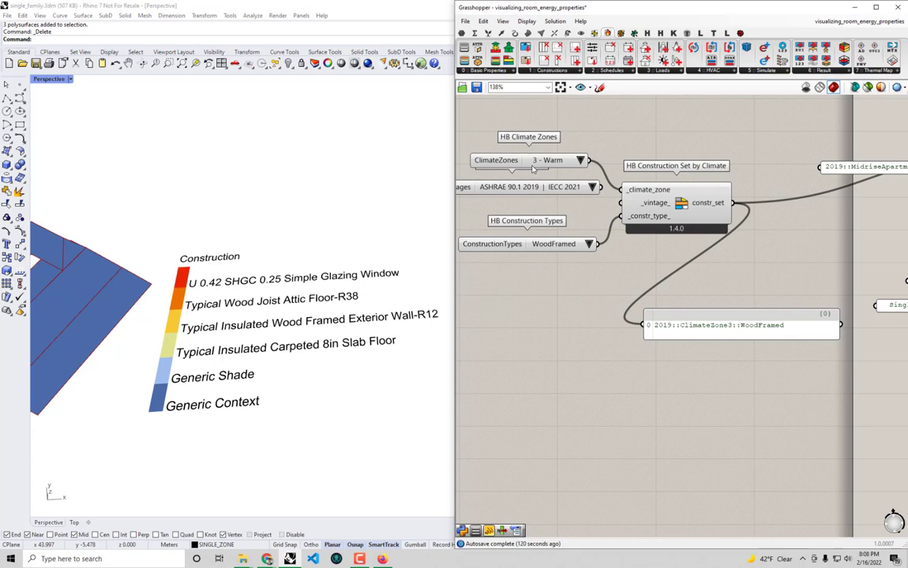
left_click_drag(608, 187, 604, 165)
left_click_drag(616, 214, 602, 215)
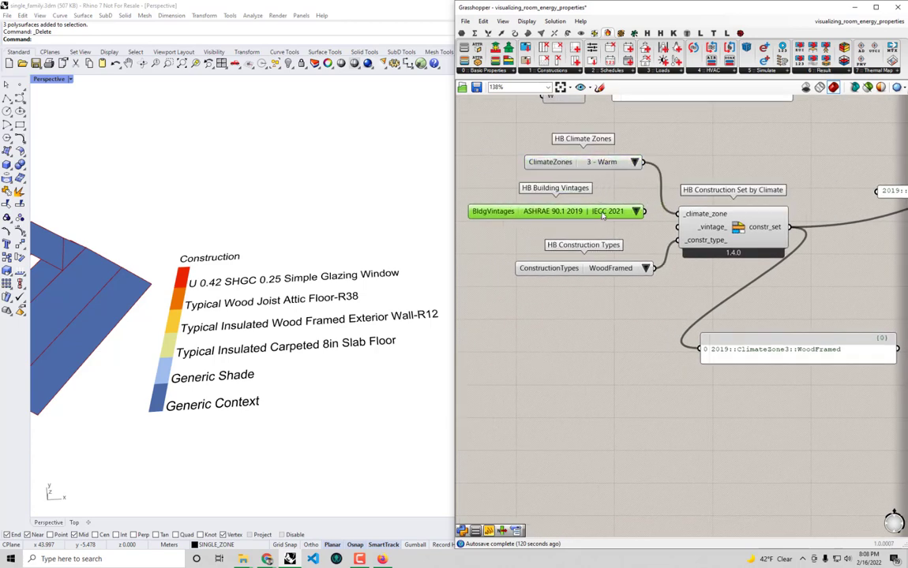
- Set the vintage to ASHRAE 90.1 2004 | IECC 2006, connect it to the _vintage_ input, and view the Construction legend
left_click(635, 212)
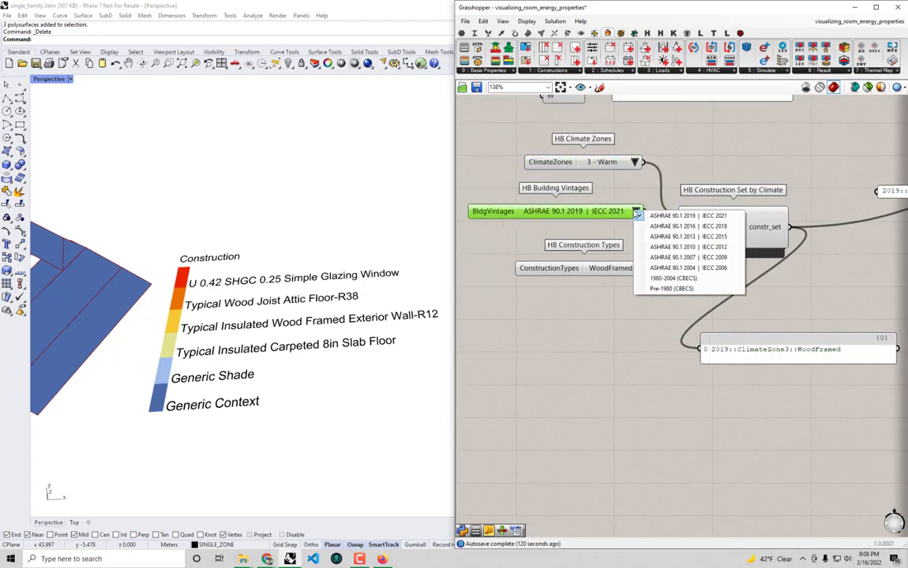
left_click(695, 269)
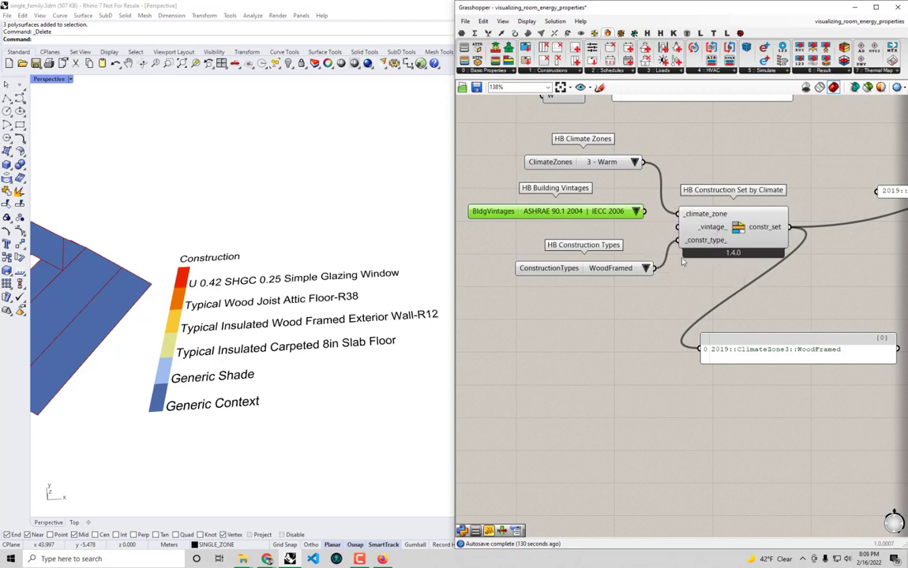
left_click_drag(649, 212, 677, 227)
right_click_drag(365, 237, 315, 278)
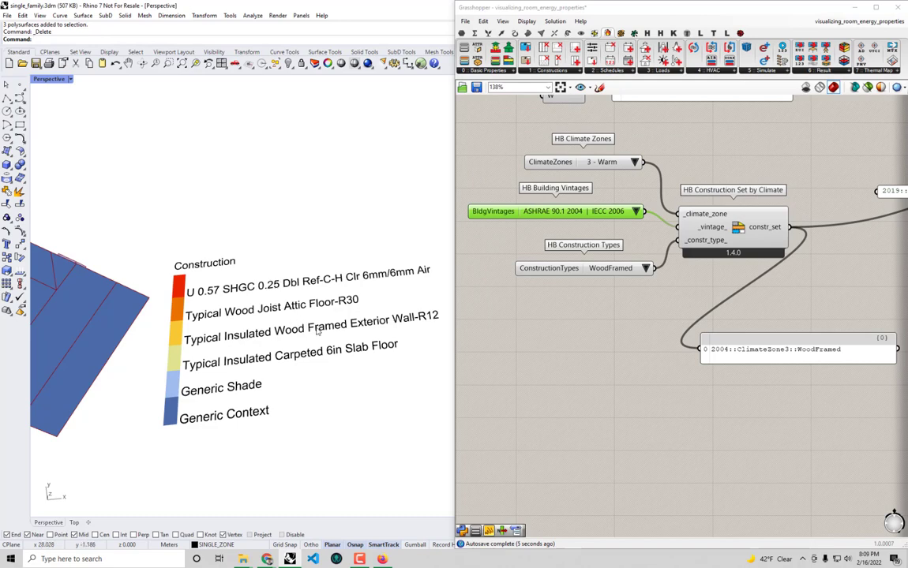
right_click_drag(318, 332, 394, 315)
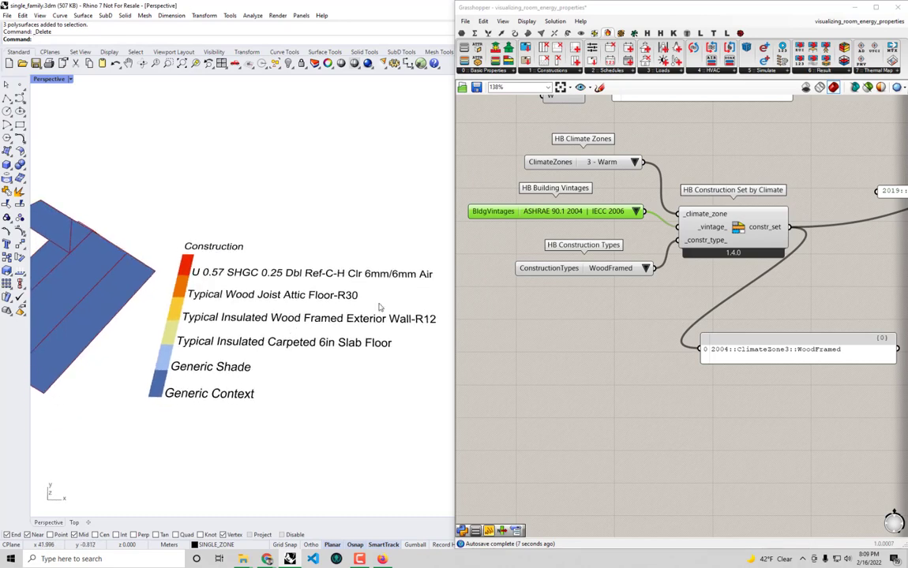
scroll(301, 290, "up", 1)
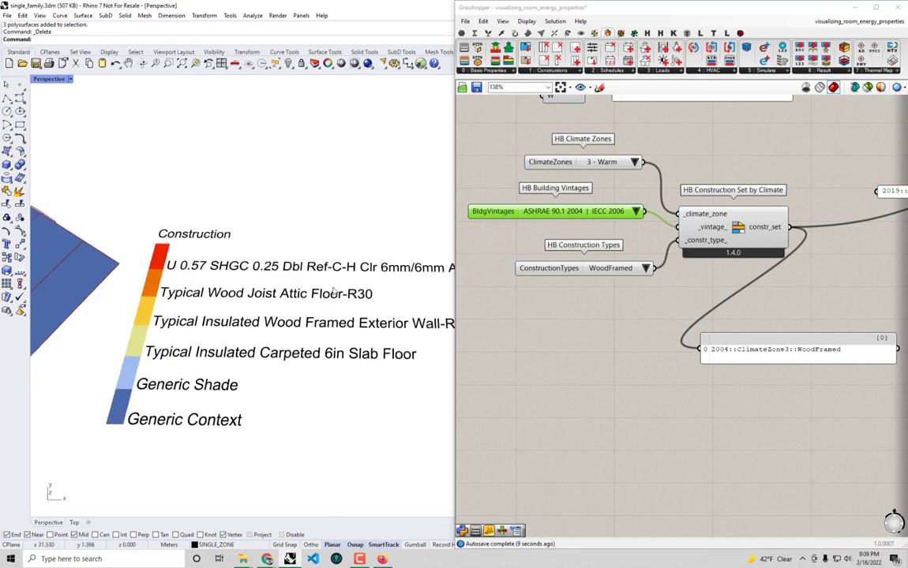
- Switch the vintage to ASHRAE 90.1 2019 | IECC 2021 and back to ASHRAE 90.1 2004 | IECC 2006 to compare the legends
left_click(635, 211)
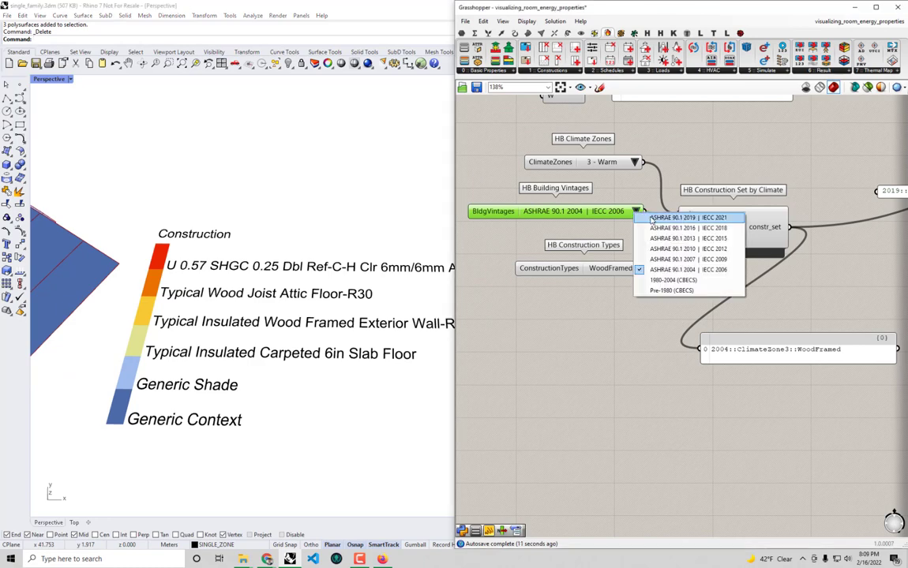
left_click(671, 217)
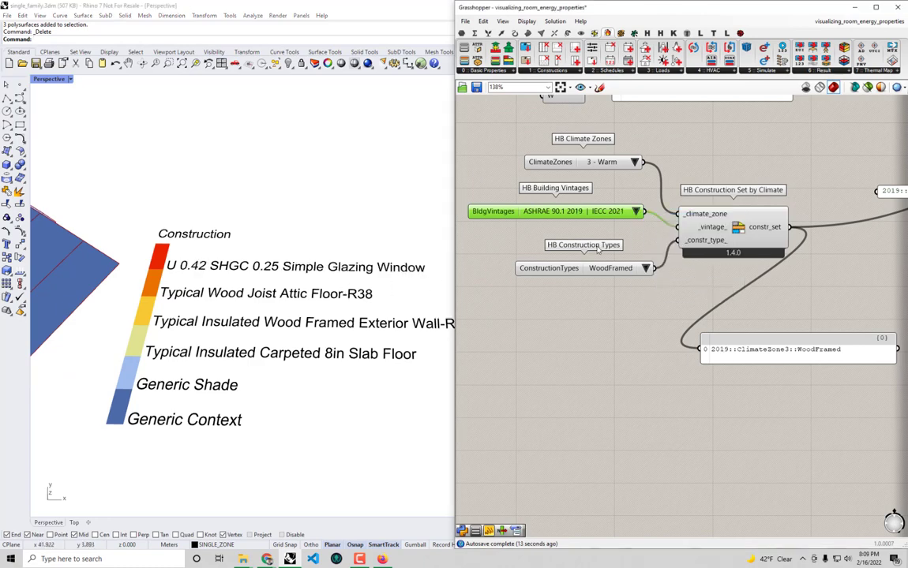
left_click(636, 213)
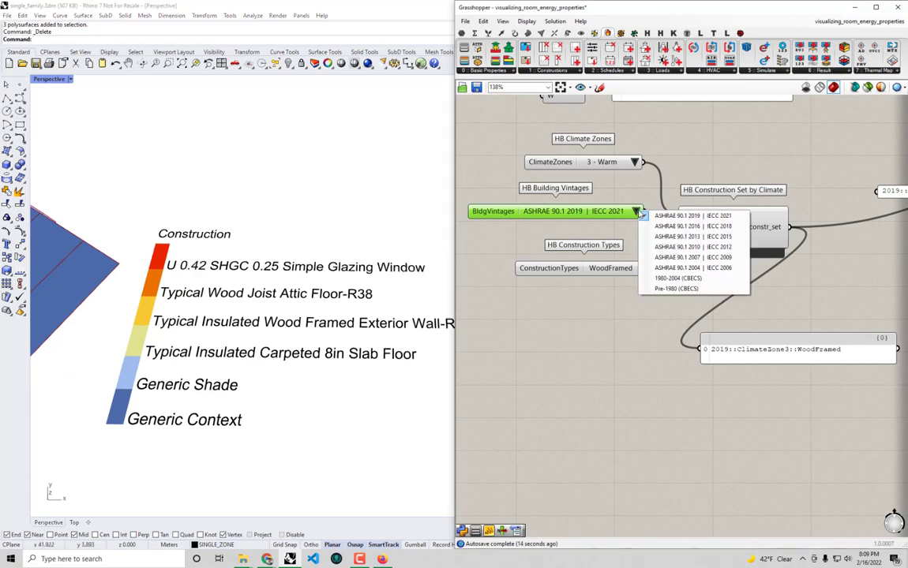
left_click(657, 269)
- Set the HB Building Vintages list to 1980-2004 (CBECS) and view the constructions in the Rhino legend
left_click(636, 210)
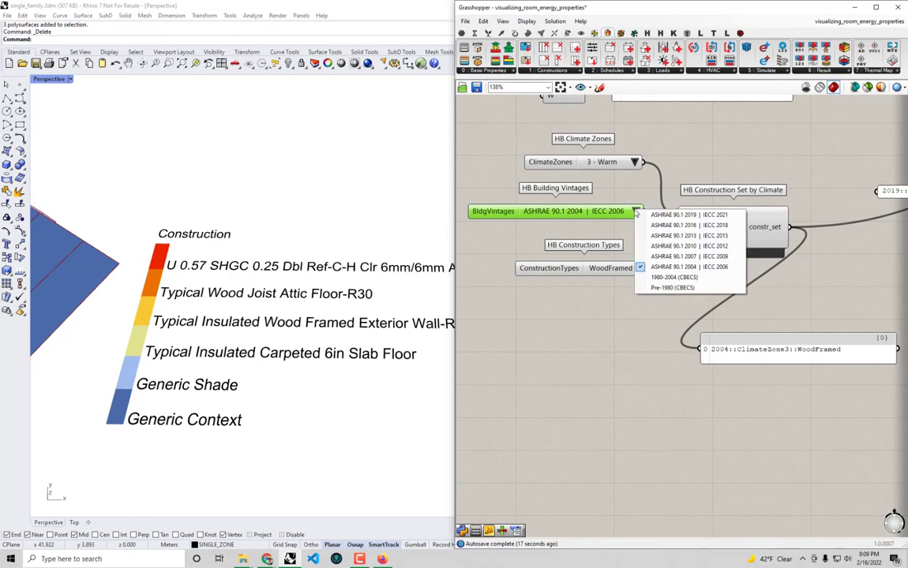
left_click(673, 278)
scroll(252, 333, "down", 2)
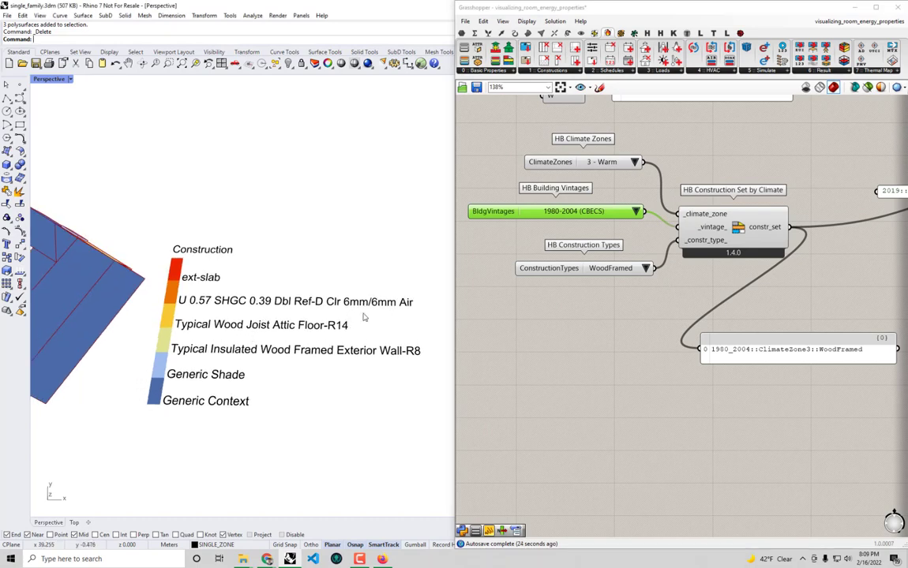
right_click_drag(367, 348, 372, 329)
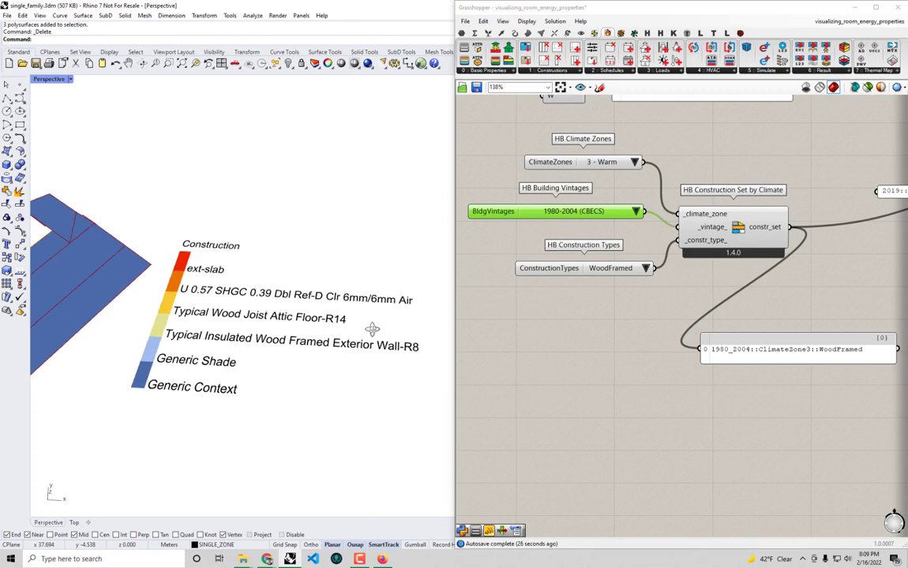
left_click_drag(599, 212, 601, 215)
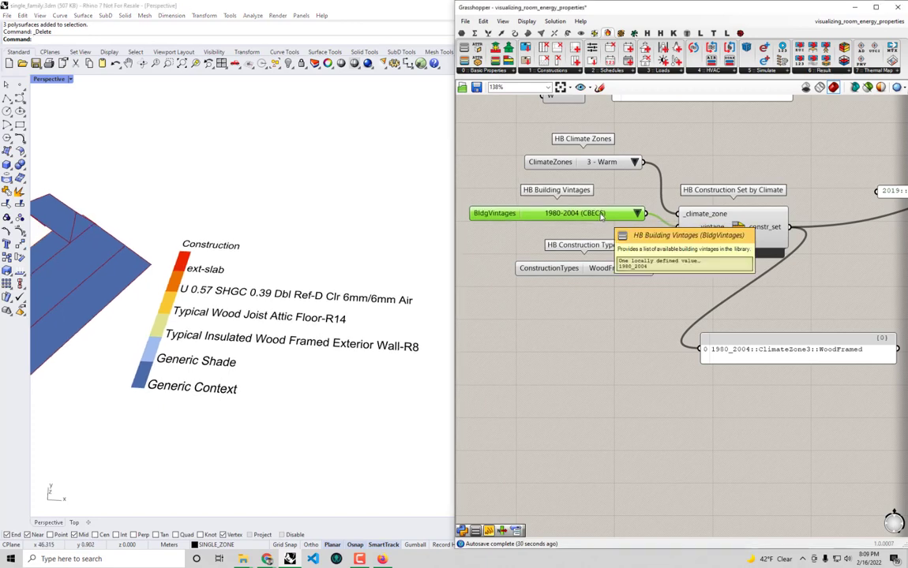
right_click_drag(283, 316, 259, 257)
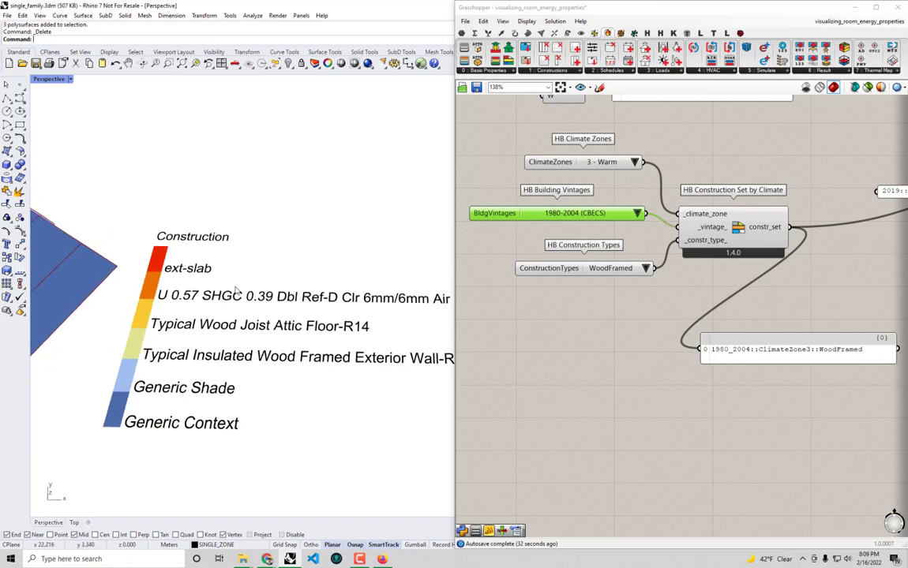
- Set the HB Building Vintages list back to ASHRAE 90.1 2004 | IECC 2006 and view the model with its full legend
left_click(637, 213)
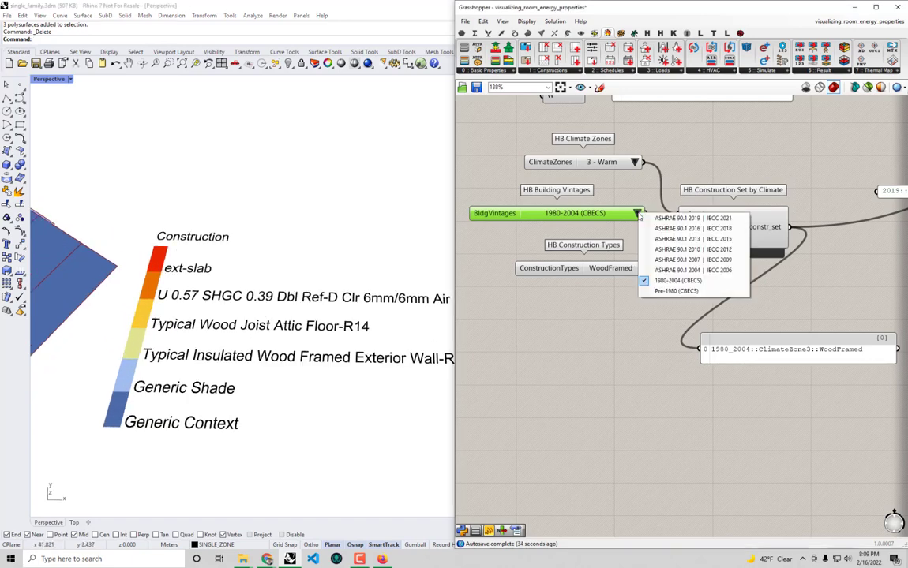
left_click(667, 270)
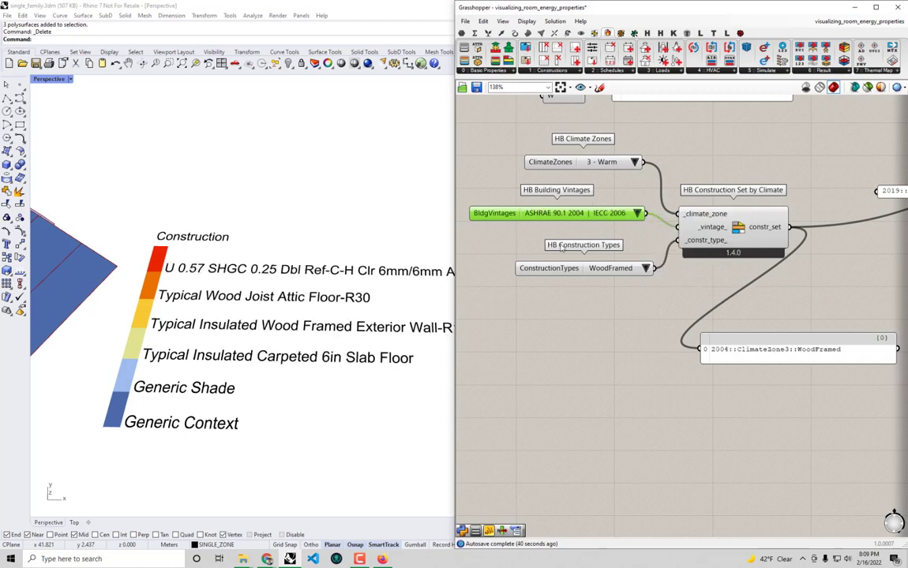
scroll(269, 324, "down", 3)
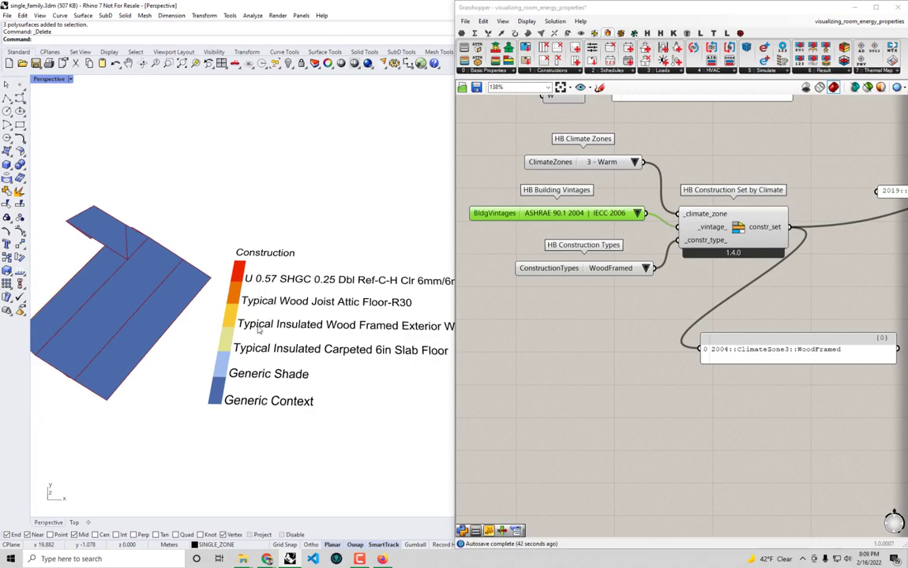
right_click_drag(233, 284, 300, 314)
left_click(613, 337)
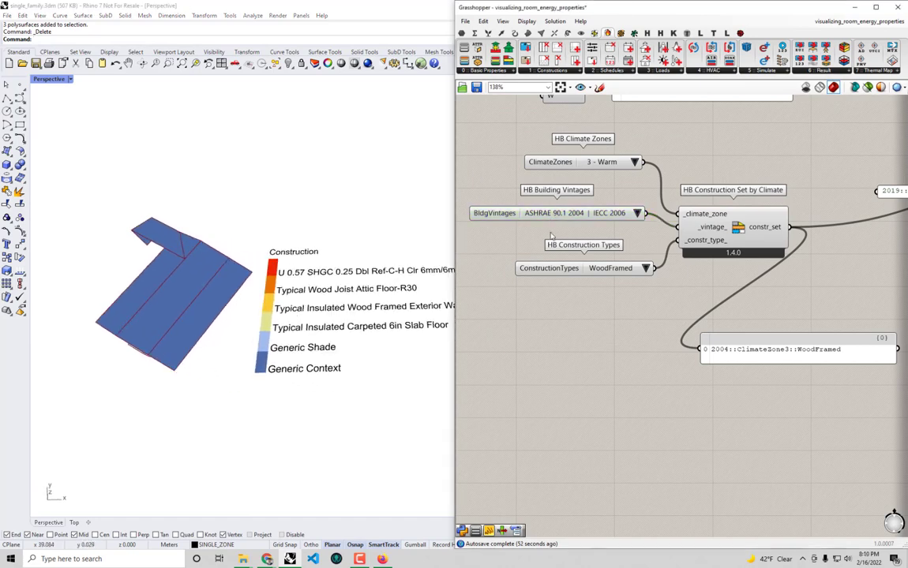
right_click_drag(302, 292, 242, 296, "shift")
- Select HB Construction Set by Climate with its three input lists and shift the group left on the canvas, away from its output panel
scroll(609, 285, "down", 4)
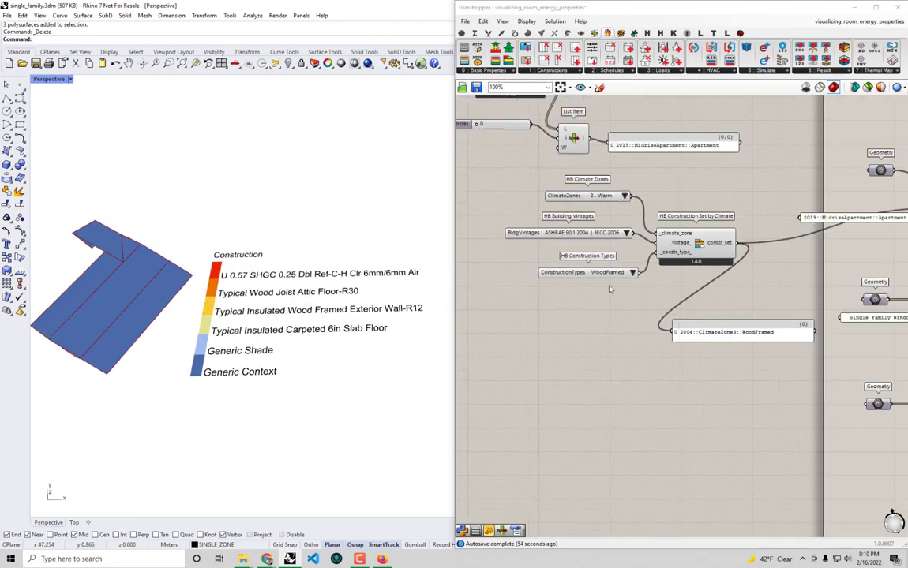
right_click_drag(861, 288, 647, 259)
scroll(646, 259, "down", 1)
right_click_drag(779, 289, 749, 272)
right_click_drag(689, 223, 771, 254)
scroll(680, 227, "up", 1)
scroll(680, 226, "up", 1)
right_click_drag(698, 266, 754, 292)
right_click_drag(673, 264, 769, 280)
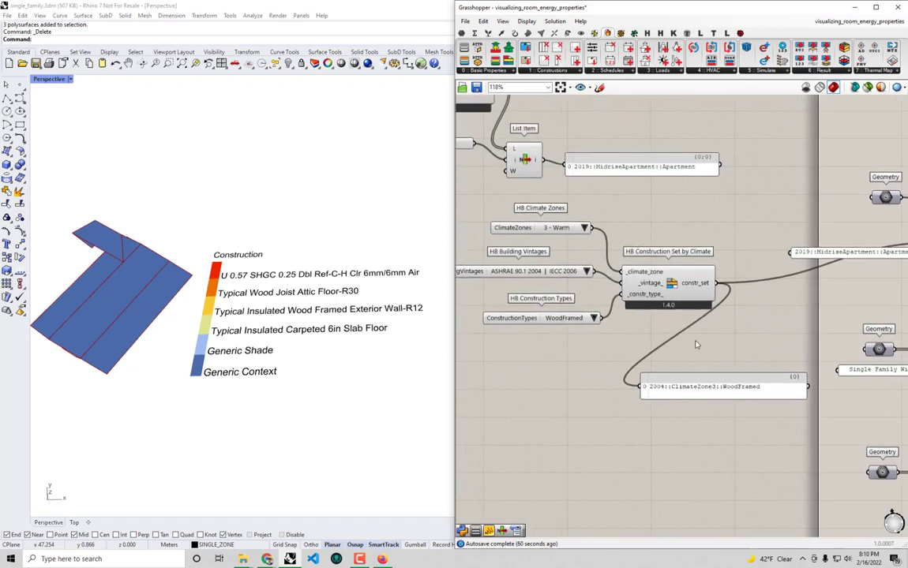
left_click_drag(710, 352, 488, 195)
right_click_drag(611, 249, 722, 256)
left_click_drag(773, 284, 679, 291)
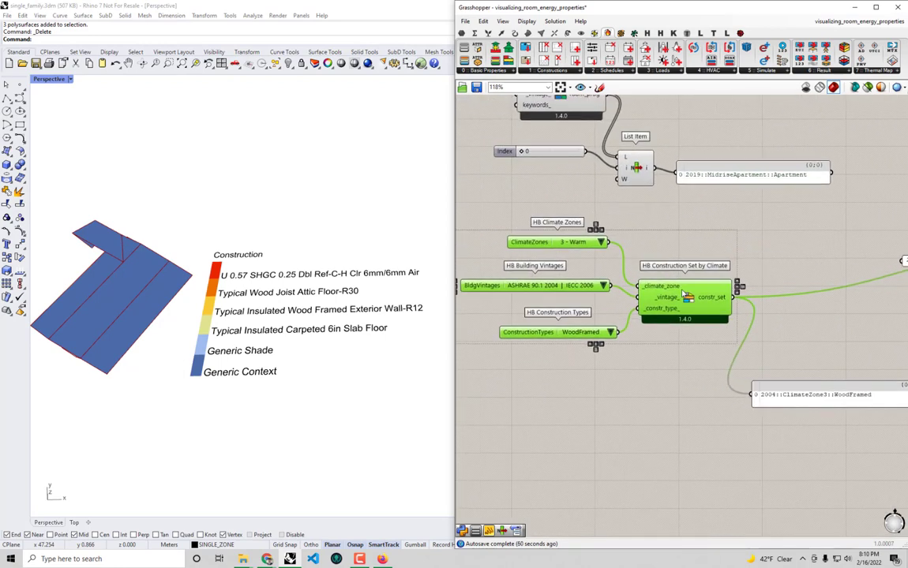
- Copy only the data of the panel that shows the HB Construction Set by Climate output
right_click_drag(700, 211, 707, 315)
left_click_drag(762, 323, 619, 237)
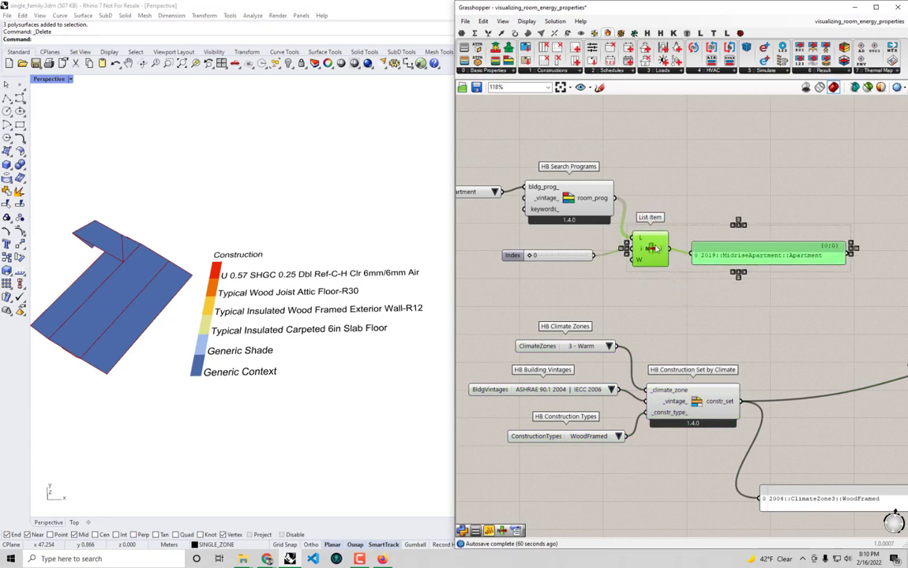
right_click_drag(749, 342, 624, 243)
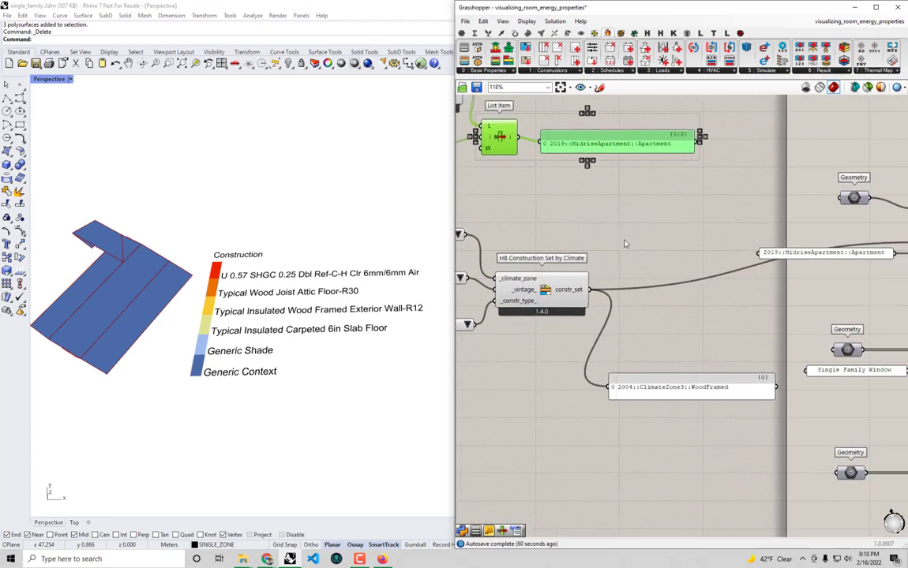
right_click(685, 391)
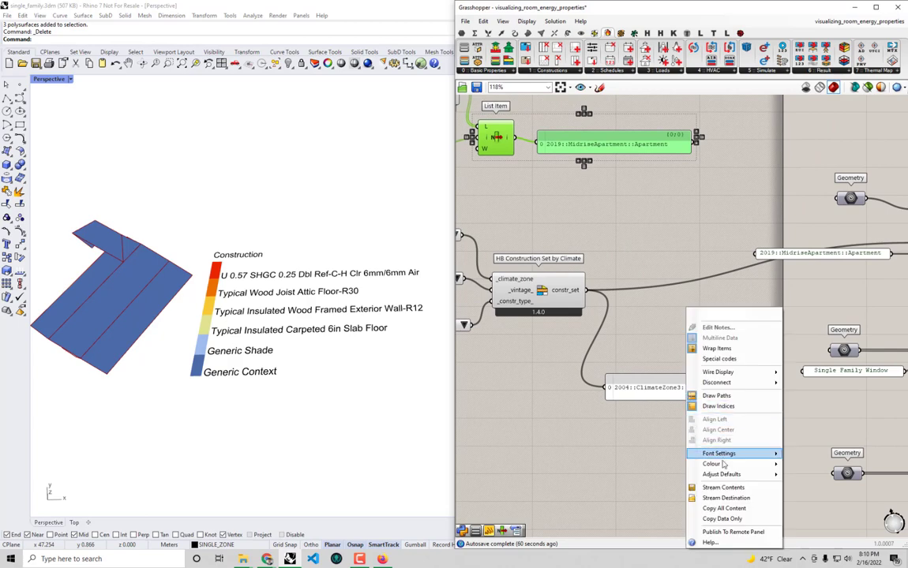
left_click(734, 520)
- Create a panel containing 2004::ClimateZone3::WoodFramed and connect it to the _constr_set_ input of HB Room from Solid, replacing the existing wire
double_click(685, 324)
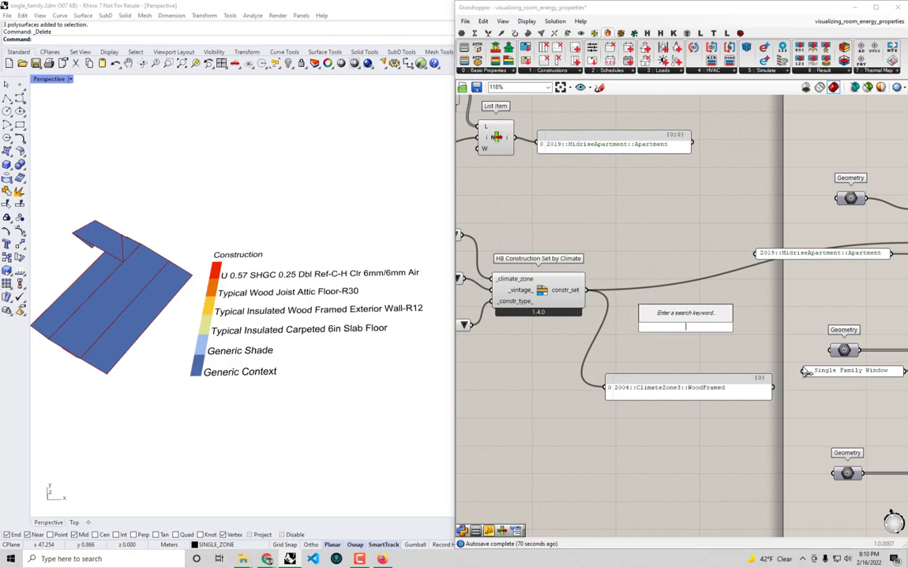
type("\"")
key("Return")
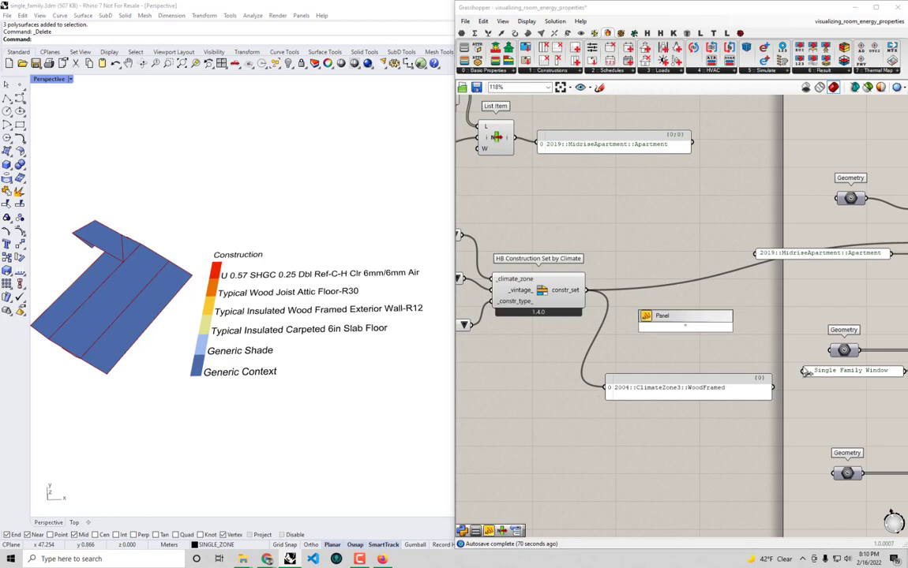
key("ctrl+v")
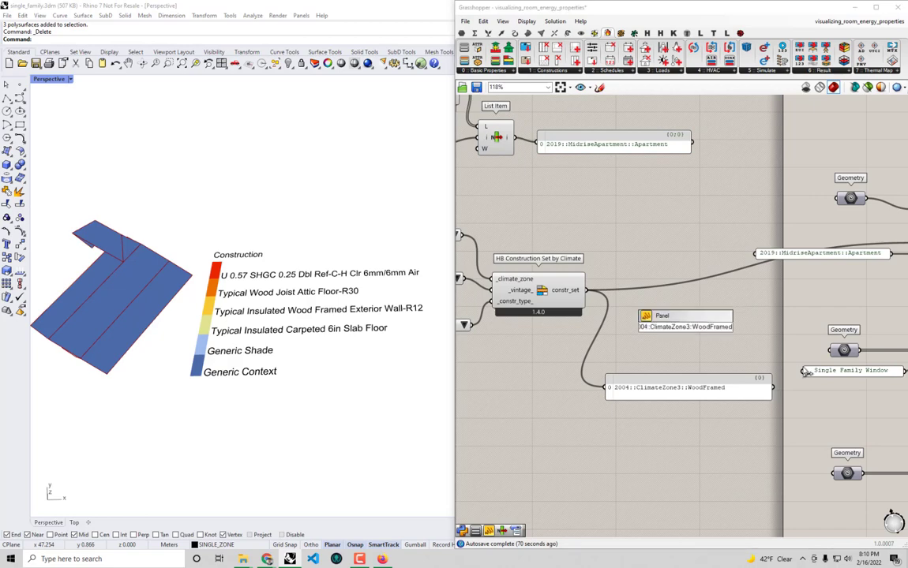
key("Return")
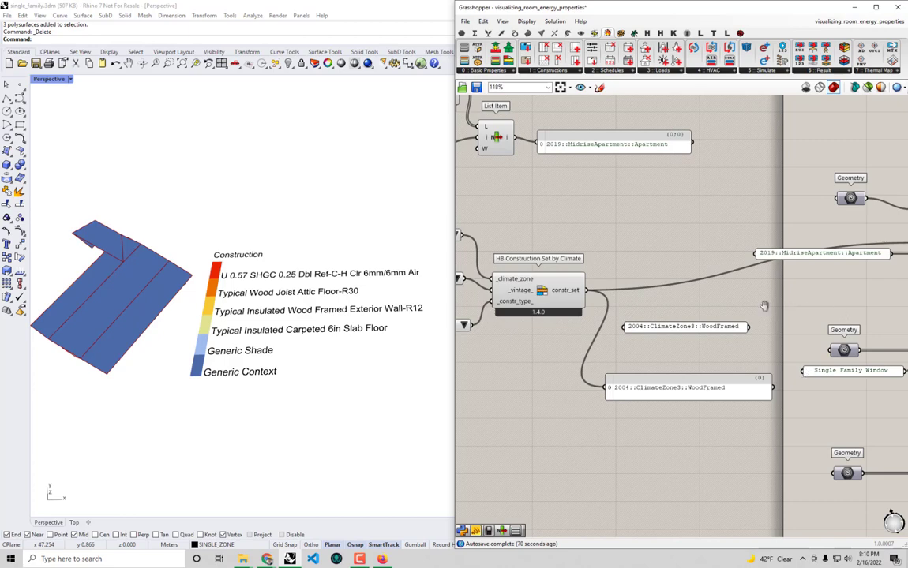
right_click_drag(764, 306, 674, 318)
left_click_drag(628, 342, 820, 256)
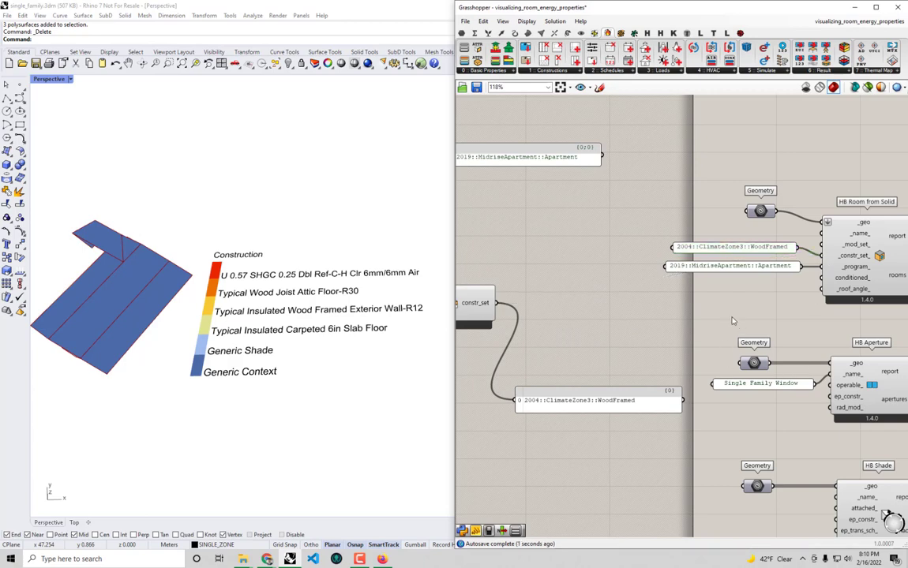
- Move the output panel closer to HB Construction Set by Climate and group it with that component and its three input lists
right_click_drag(629, 386, 772, 375)
left_click_drag(756, 393, 755, 343)
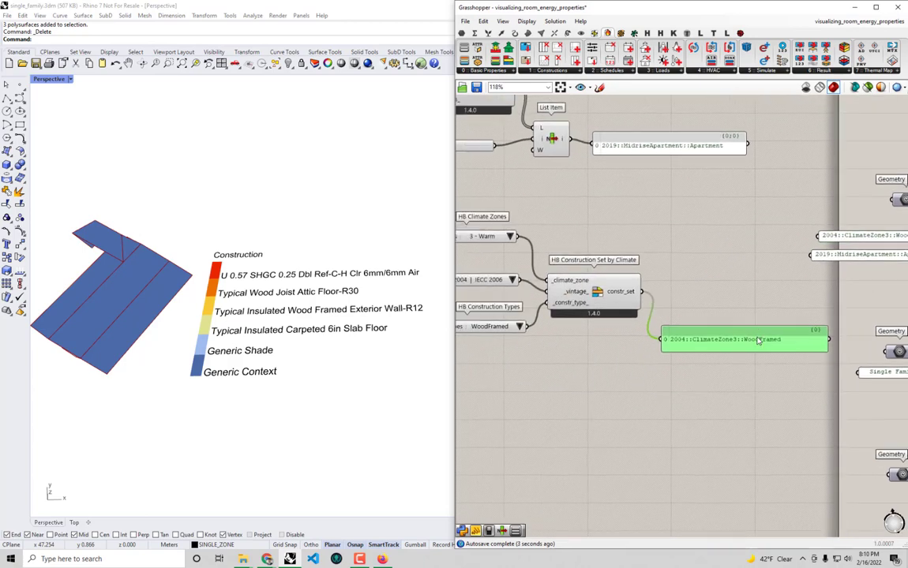
right_click_drag(653, 325, 751, 323)
left_click_drag(752, 356, 543, 205)
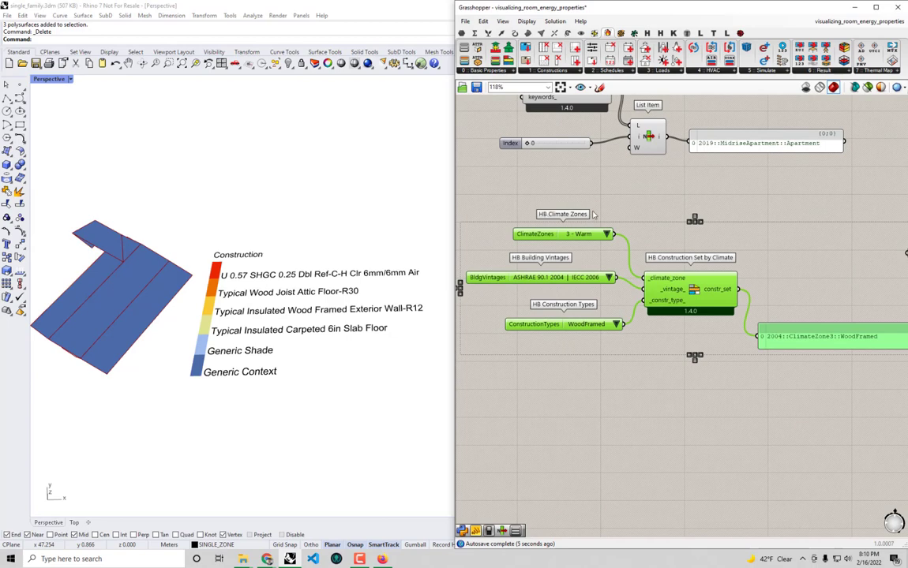
key("ctrl+g")
scroll(614, 210, "down", 1)
right_click_drag(614, 210, 678, 251)
scroll(678, 253, "down", 1)
left_click(667, 276)
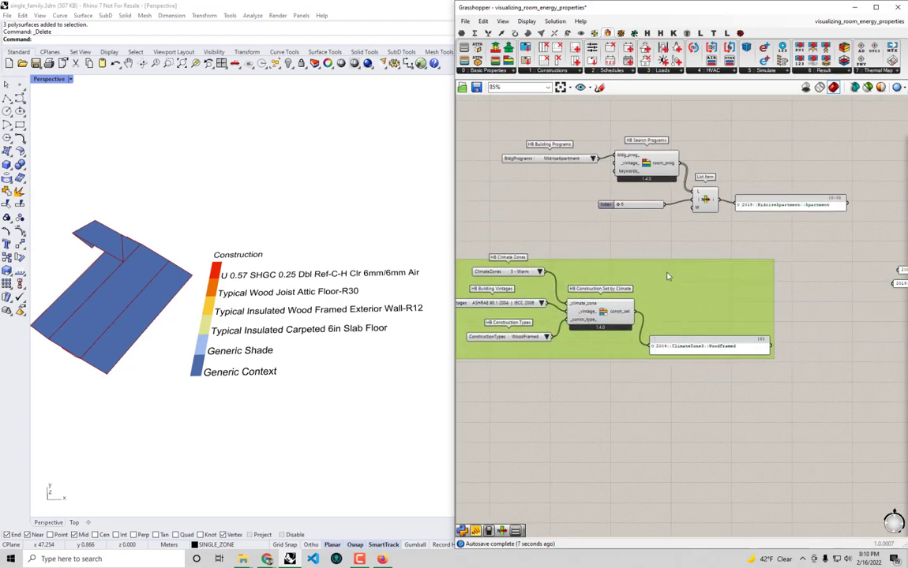
- Group HB Building Programs, HB Search Programs, the index slider, List Item and their panel, and align this group with the construction set group
left_click_drag(752, 200, 496, 107)
key("ctrl+g")
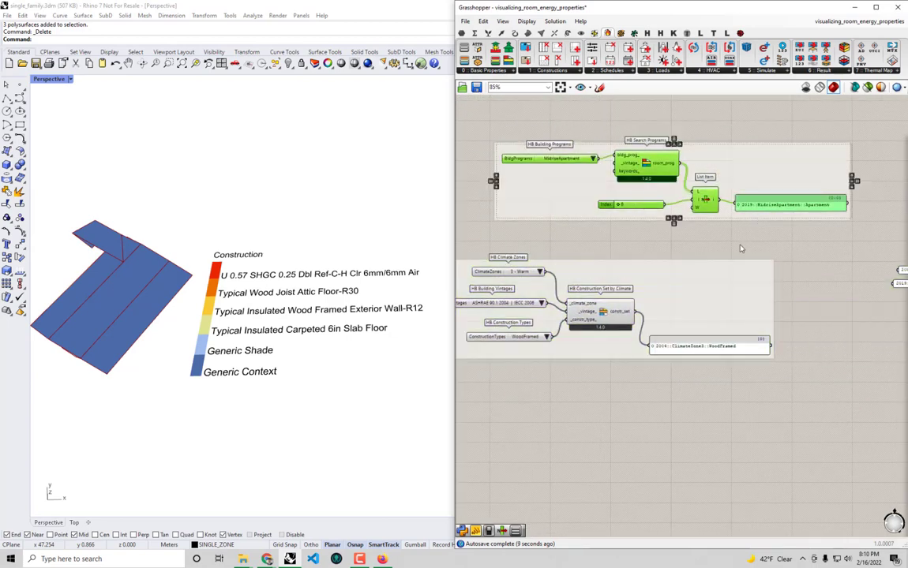
left_click(744, 187)
left_click_drag(744, 187, 667, 200)
left_click_drag(796, 308, 680, 156)
left_click_drag(682, 182, 641, 148)
left_click(808, 348)
- Move HB Color Face Attributes and the HB Face Energy Attributes list down to just above the grouped room attribute components
right_click_drag(811, 350, 653, 326)
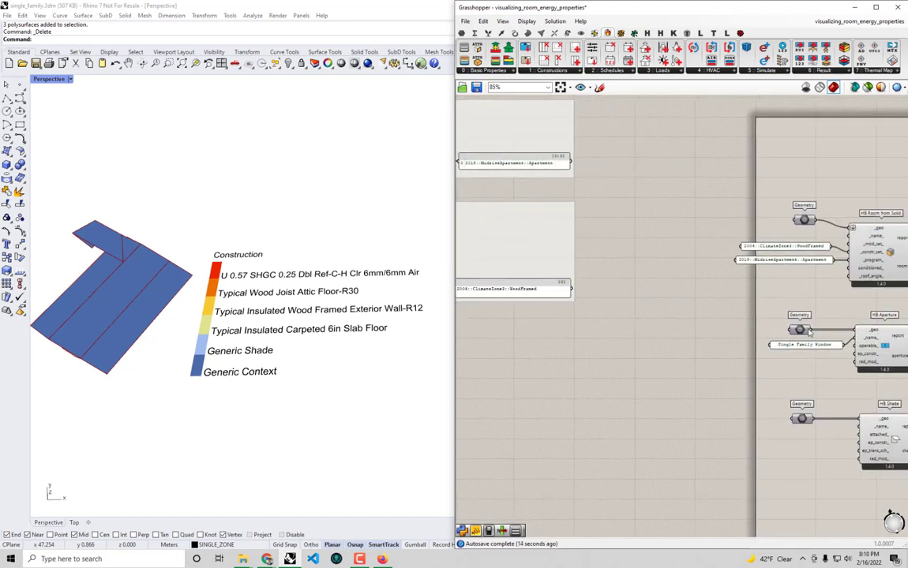
right_click_drag(799, 318, 592, 255)
right_click_drag(746, 243, 636, 192)
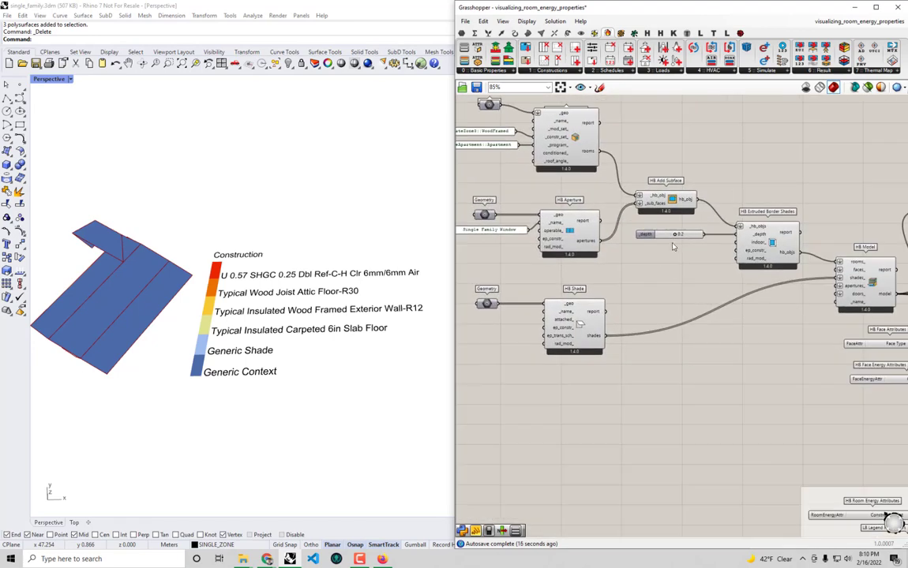
right_click_drag(742, 315, 599, 280)
right_click_drag(711, 290, 667, 266)
right_click_drag(810, 319, 753, 273)
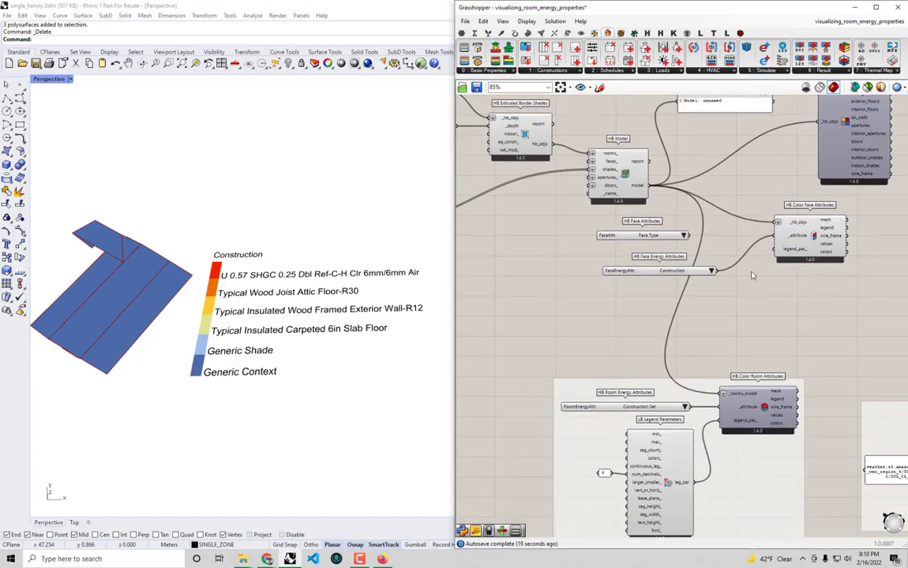
left_click_drag(839, 297, 600, 256)
left_click_drag(805, 233, 756, 314)
left_click(796, 367)
scroll(669, 464, "up", 2)
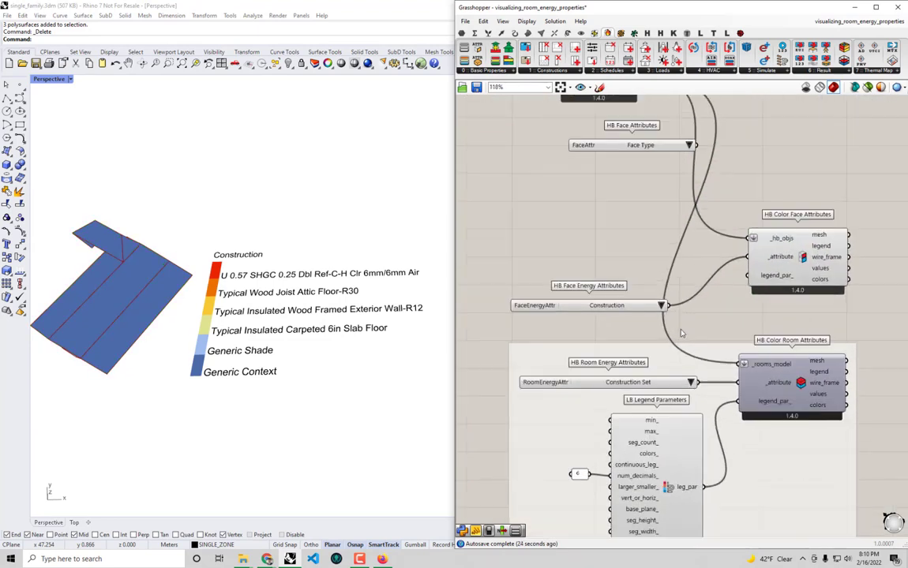
left_click_drag(636, 311, 675, 258)
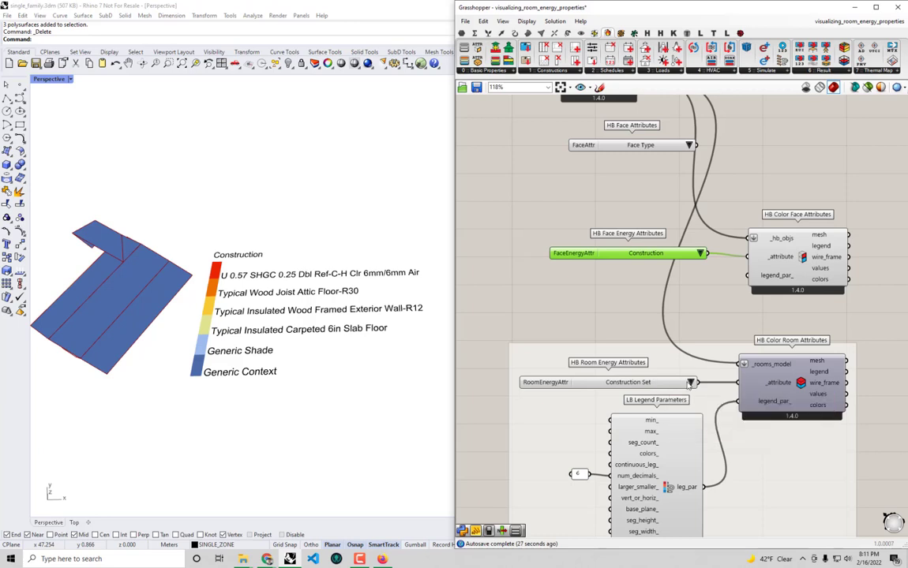
- Set the HB Room Energy Attributes list to Program and level the HB Face Energy Attributes list with the _attribute_ input it feeds
left_click(690, 382)
left_click(750, 115)
left_click_drag(689, 252, 688, 254)
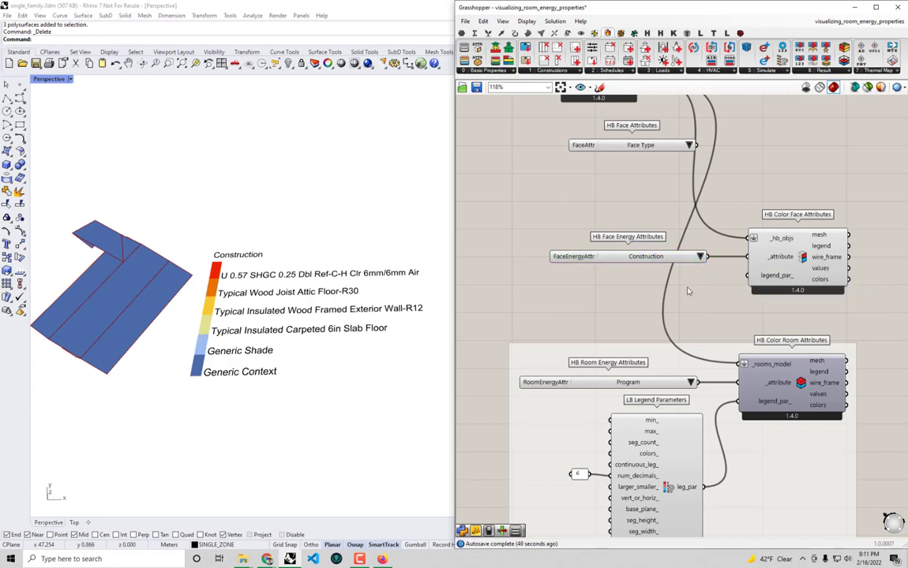
- Delete the unconnected HB Face Attributes list
scroll(615, 255, "down", 2)
left_click(582, 187)
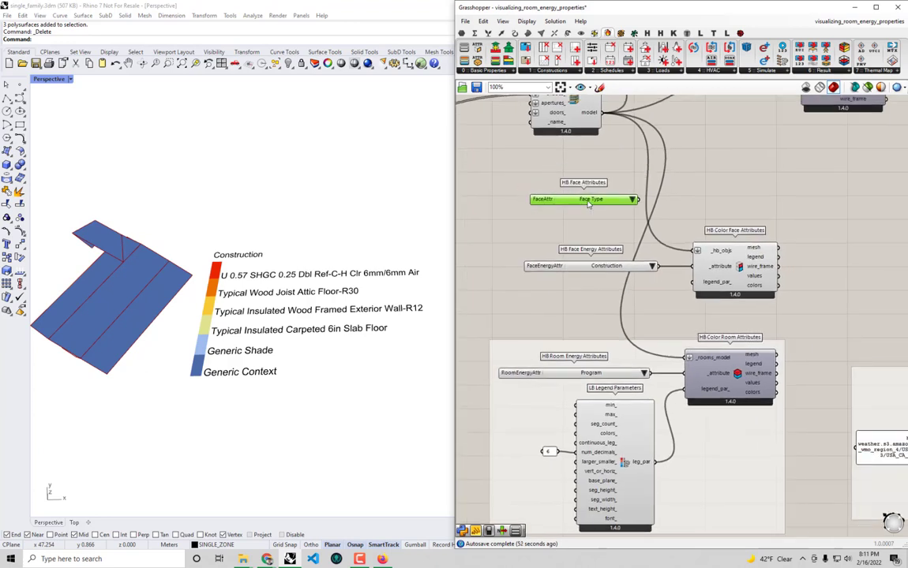
key("Delete")
- Group HB Face Energy Attributes with HB Color Face Attributes and shift the group slightly to line up with the room attributes group below
left_click_drag(798, 307, 539, 228)
key("ctrl+g")
left_click(739, 191)
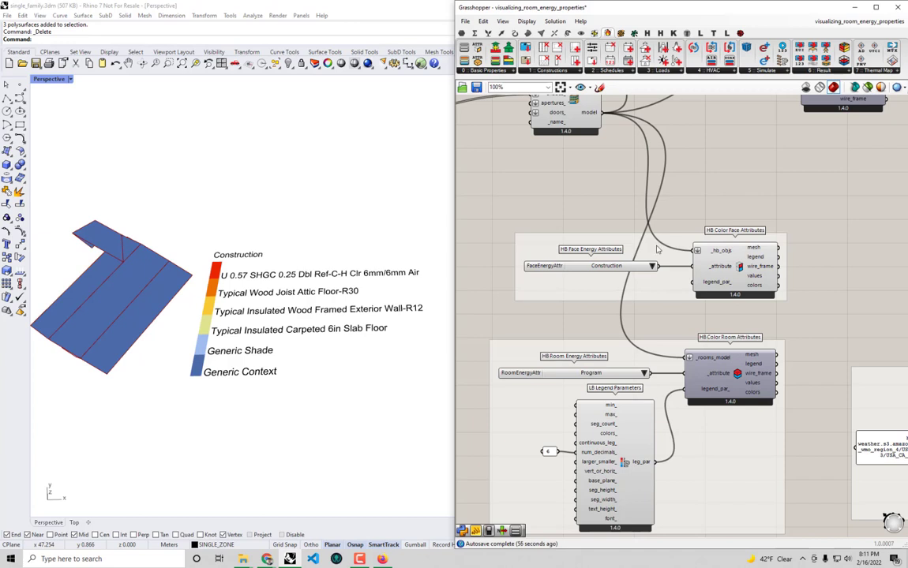
mouse_move(656, 250)
left_mouse_down()
mouse_move(638, 244)
mouse_move(650, 252)
left_mouse_up()
left_click(730, 222)
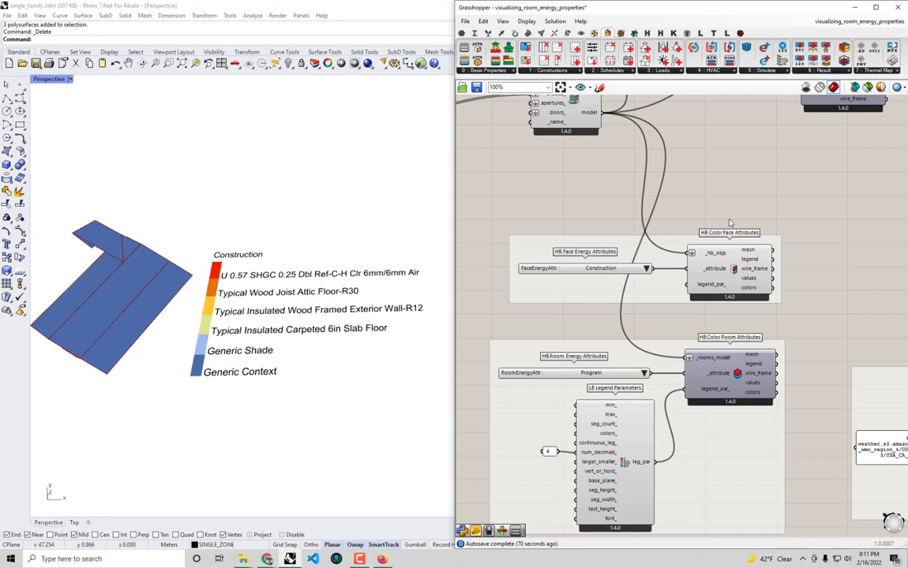
right_click_drag(765, 174, 722, 307)
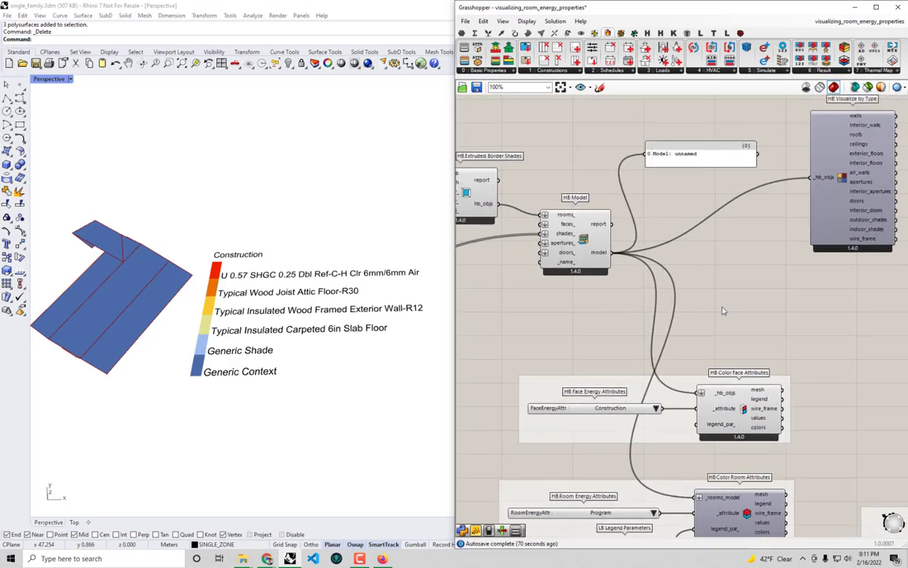